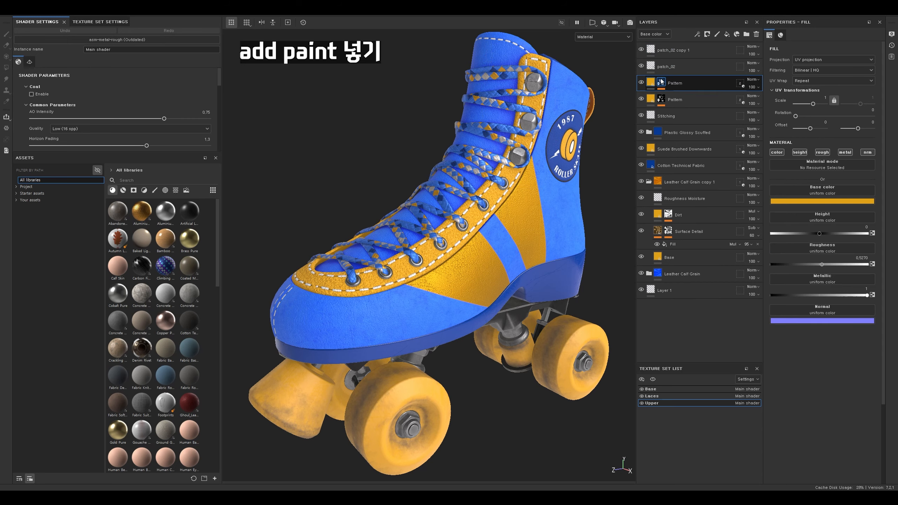
# Delete the paint effect and then the mask itself from the upper Pattern layer.
pyautogui.click(661, 83)
pyautogui.click(757, 96)
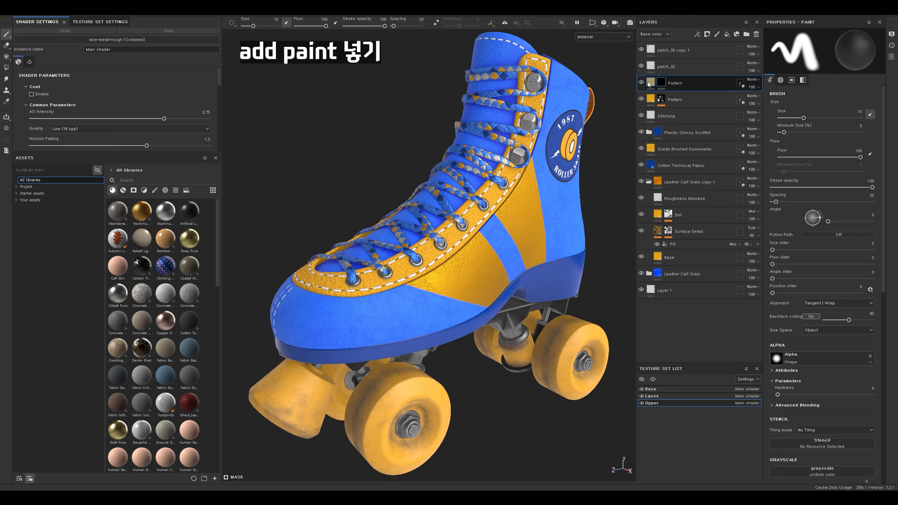
pyautogui.rightClick(661, 85)
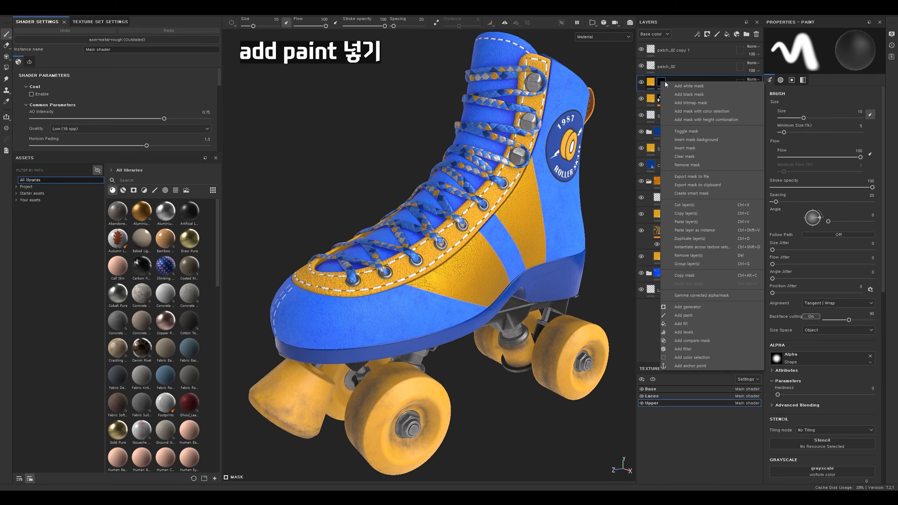
pyautogui.click(714, 166)
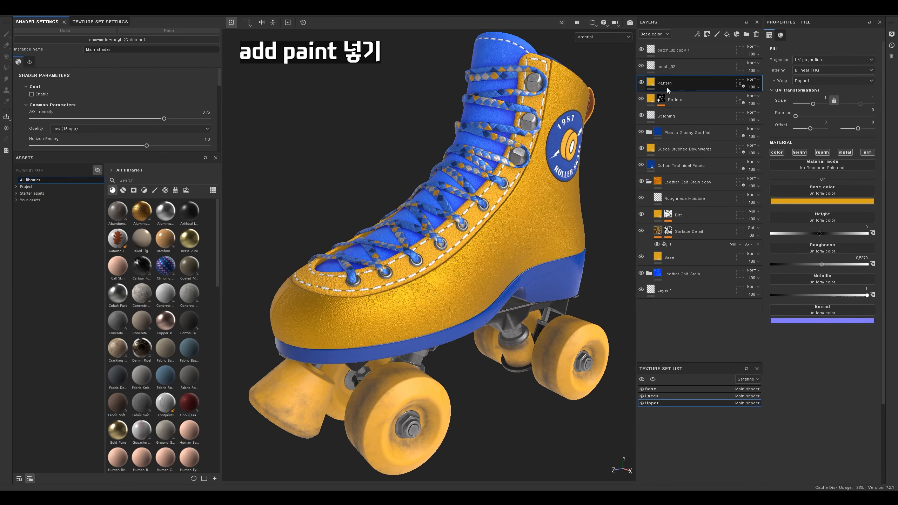
# Toggle the upper Pattern layer's visibility off and on, and add a black mask to the layer.
pyautogui.click(641, 83)
pyautogui.click(641, 82)
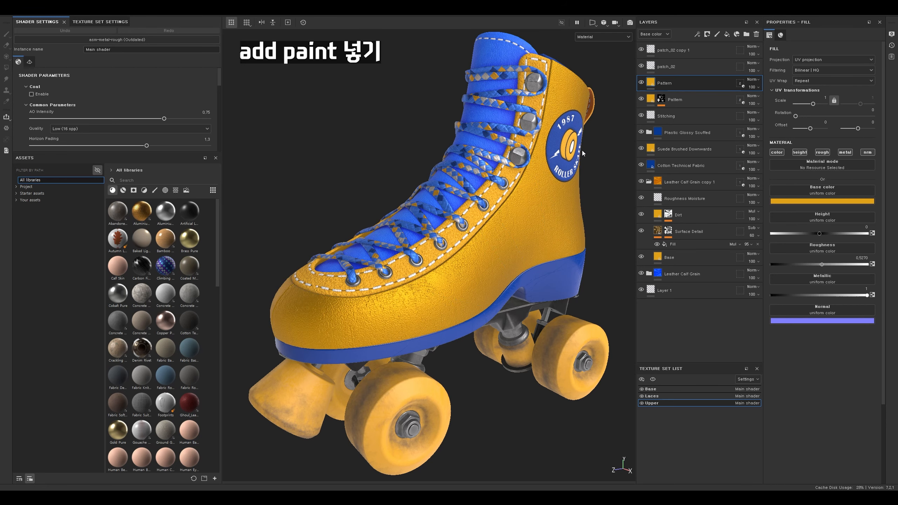
pyautogui.rightClick(661, 83)
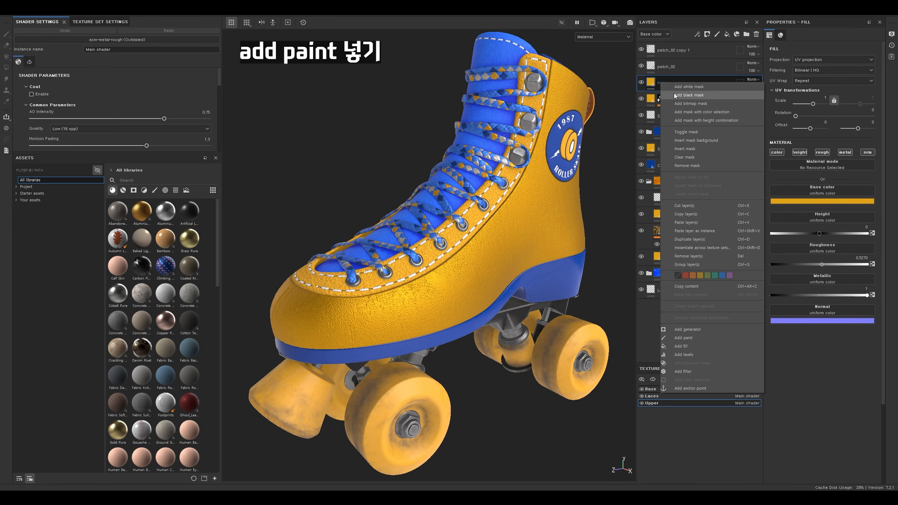
pyautogui.click(674, 92)
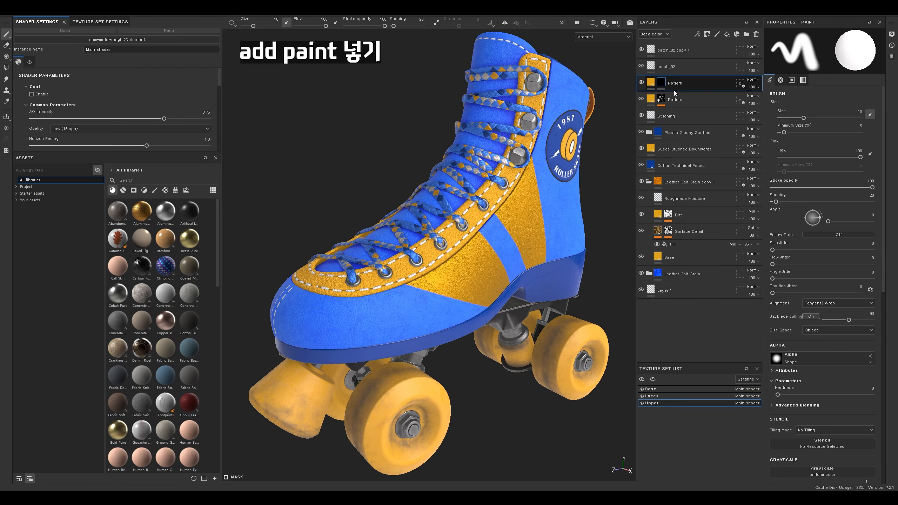
# Paint a freehand scribble on the side of the toe with a smaller soft brush in the mask, and erase it.
pyautogui.press('[')
pyautogui.press('[')
pyautogui.press('[')
pyautogui.press('[')
pyautogui.press('[')
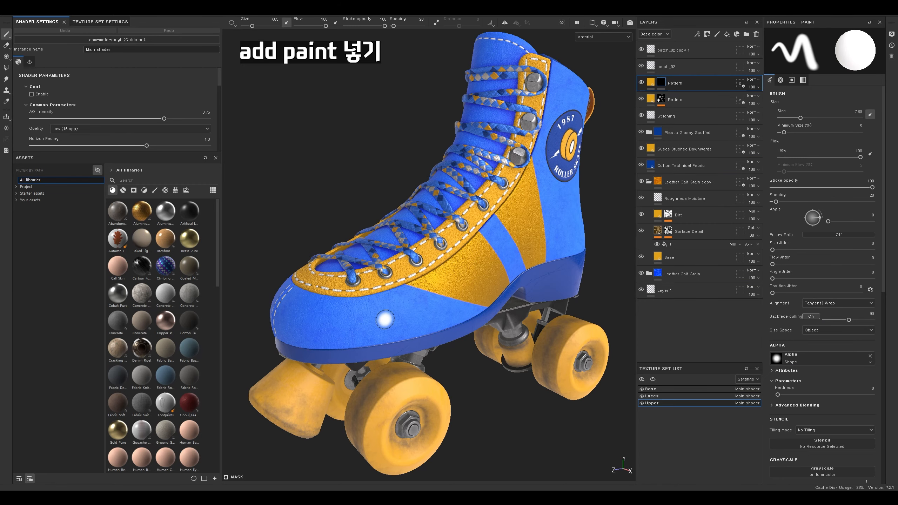
pyautogui.moveTo(375, 302); pyautogui.dragTo(384, 324)
pyautogui.keyDown('alt'); pyautogui.moveTo(409, 292); pyautogui.dragTo(415, 249, button='right'); pyautogui.keyUp('alt')
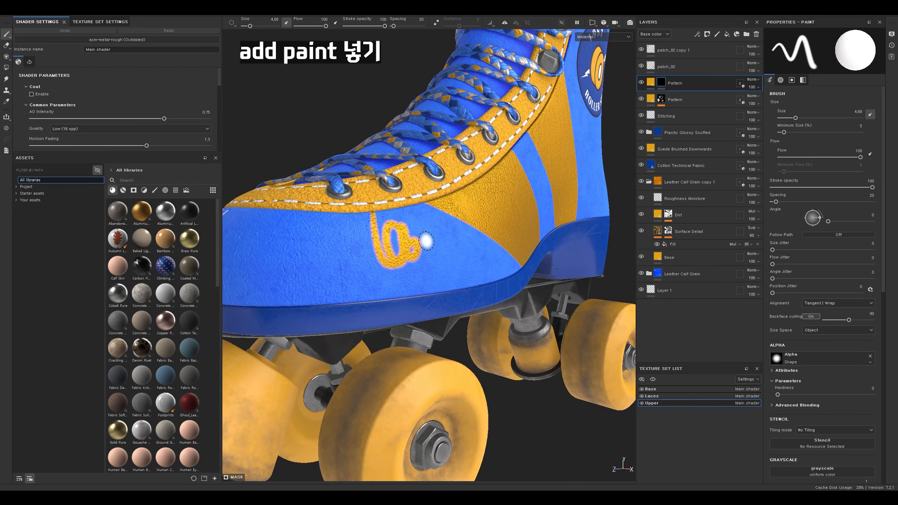
pyautogui.moveTo(426, 226)
pyautogui.mouseDown()
pyautogui.moveTo(442, 264)
pyautogui.moveTo(454, 252)
pyautogui.mouseUp()
pyautogui.moveTo(332, 214)
pyautogui.mouseDown()
pyautogui.moveTo(337, 299)
pyautogui.moveTo(346, 297)
pyautogui.moveTo(345, 273)
pyautogui.moveTo(351, 279)
pyautogui.mouseUp()
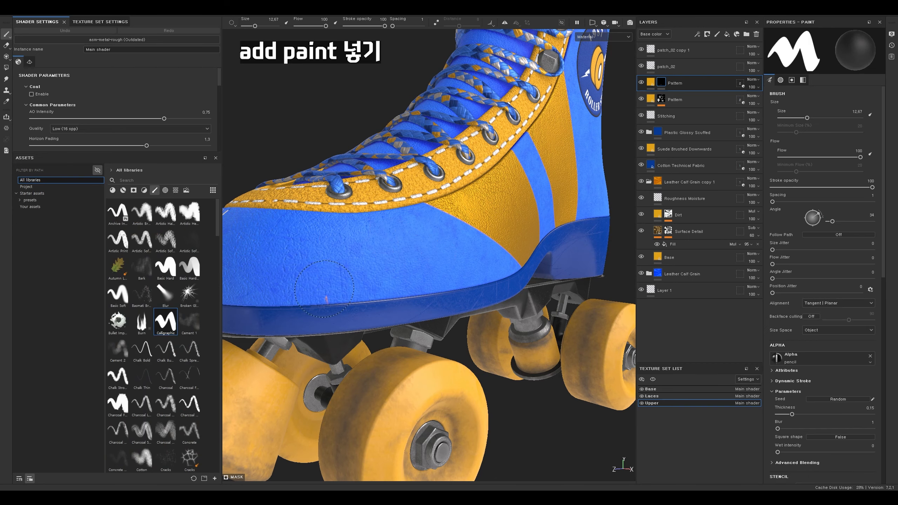
# Paint two stripes down the side of the toe directly in the mask, using the Calligraphic brush at size 4.68.
pyautogui.moveTo(350, 212); pyautogui.dragTo(378, 311)
pyautogui.moveTo(406, 266)
pyautogui.keyDown('alt'); pyautogui.mouseDown()
pyautogui.moveTo(399, 274)
pyautogui.moveTo(369, 247)
pyautogui.mouseUp(); pyautogui.keyUp('alt')
pyautogui.press('[')
pyautogui.press('[')
pyautogui.press('[')
pyautogui.press('[')
pyautogui.press('[')
pyautogui.press('x')
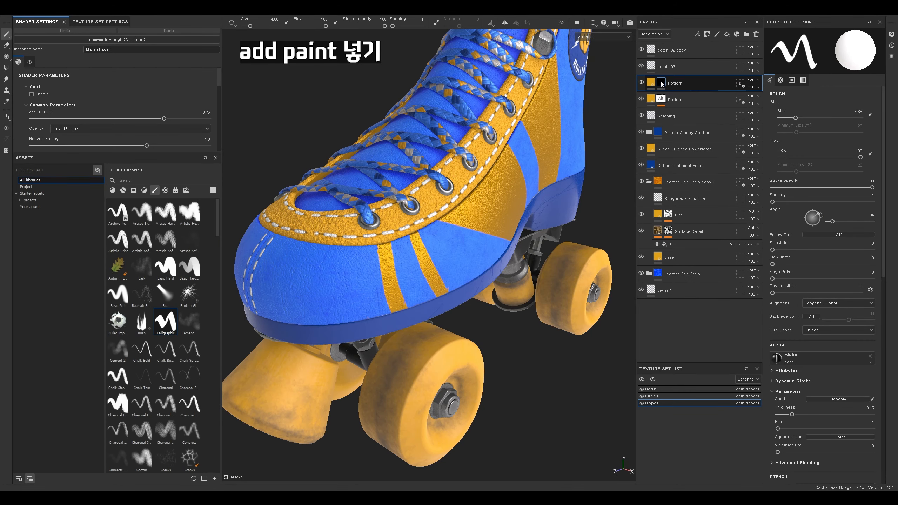
# Show the upper Pattern layer's mask alone, paint three more stripes on the toe, and compare the mask and material views.
pyautogui.keyDown('alt'); pyautogui.click(661, 83); pyautogui.keyUp('alt')
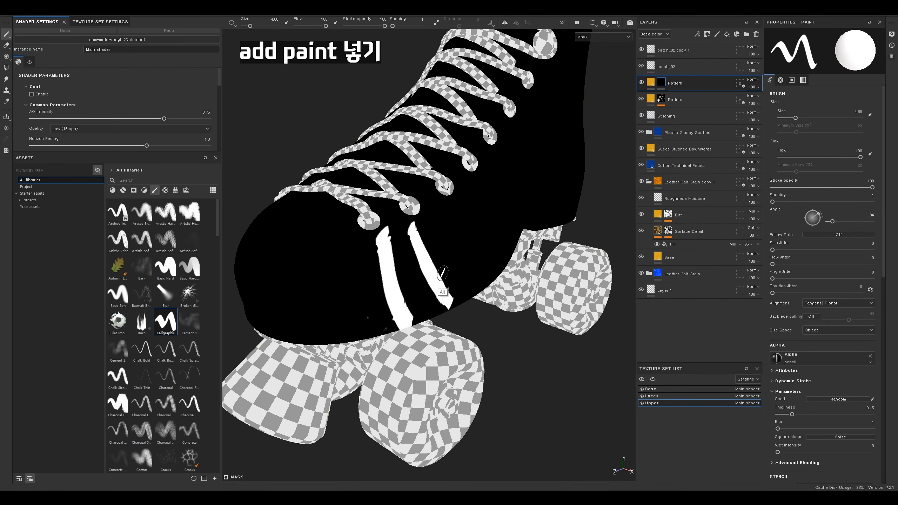
pyautogui.moveTo(495, 198)
pyautogui.keyDown('alt'); pyautogui.mouseDown()
pyautogui.moveTo(427, 244)
pyautogui.moveTo(452, 233)
pyautogui.moveTo(491, 285)
pyautogui.mouseUp(); pyautogui.keyUp('alt')
pyautogui.moveTo(370, 244); pyautogui.dragTo(349, 229)
pyautogui.keyDown('alt'); pyautogui.click(661, 82); pyautogui.keyUp('alt')
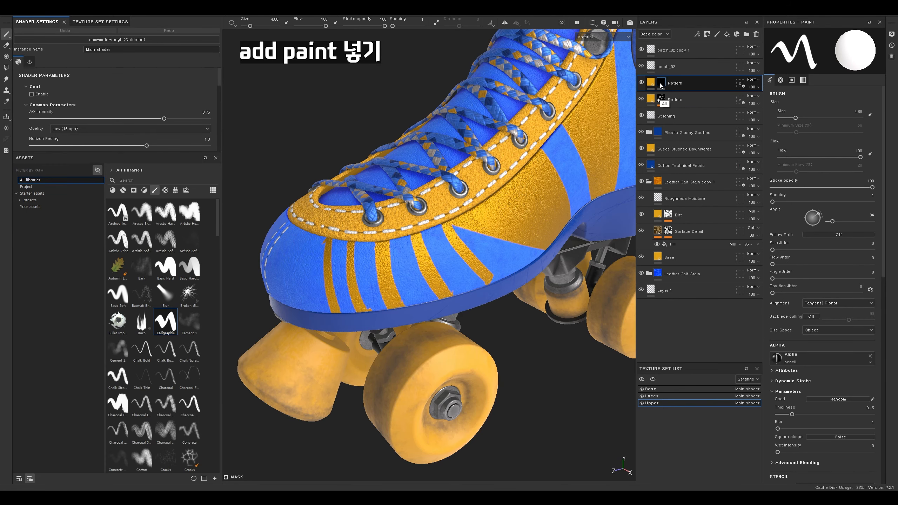
pyautogui.keyDown('alt'); pyautogui.click(661, 82); pyautogui.keyUp('alt')
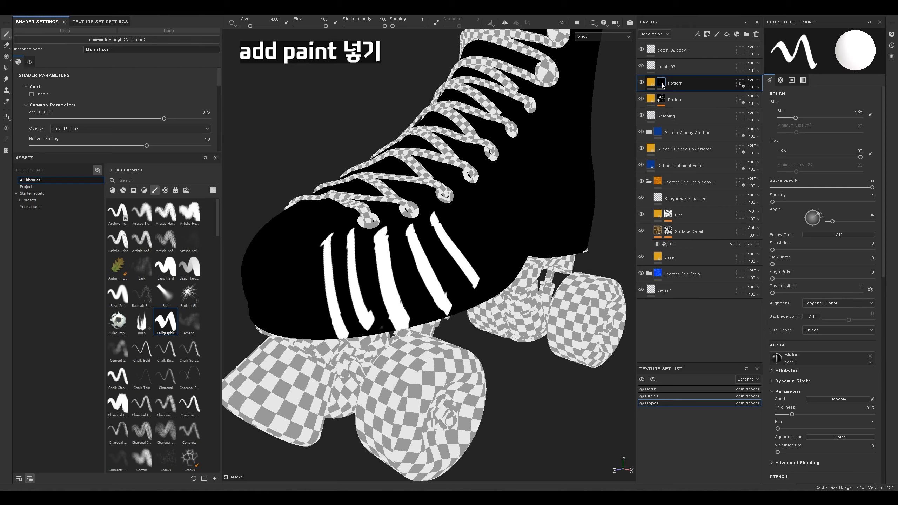
pyautogui.click(651, 83)
pyautogui.click(661, 83)
# Erase all the toe stripes from the mask by painting black with the Calligraphic brush at size 10.03.
pyautogui.scroll(2, 502, 290)
pyautogui.keyDown('alt'); pyautogui.moveTo(508, 301); pyautogui.dragTo(482, 327); pyautogui.keyUp('alt')
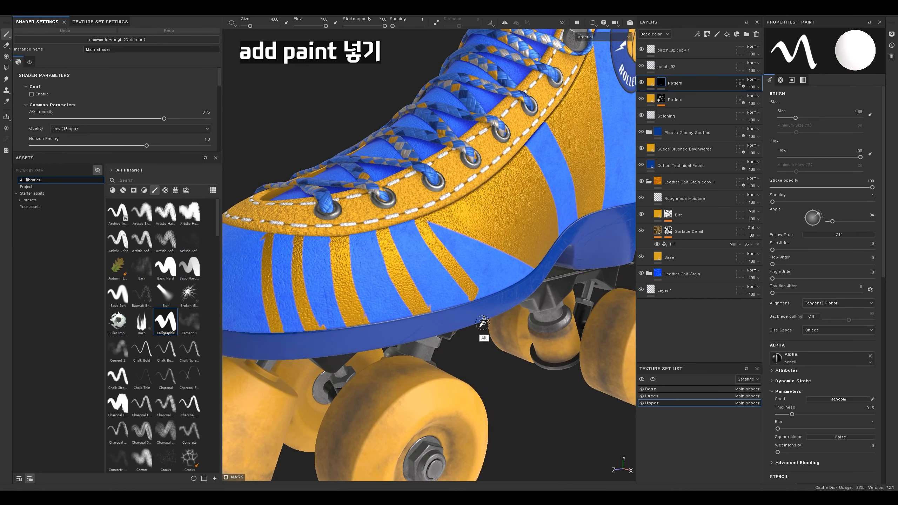
pyautogui.keyDown('alt'); pyautogui.moveTo(481, 327); pyautogui.dragTo(543, 274, button='middle'); pyautogui.keyUp('alt')
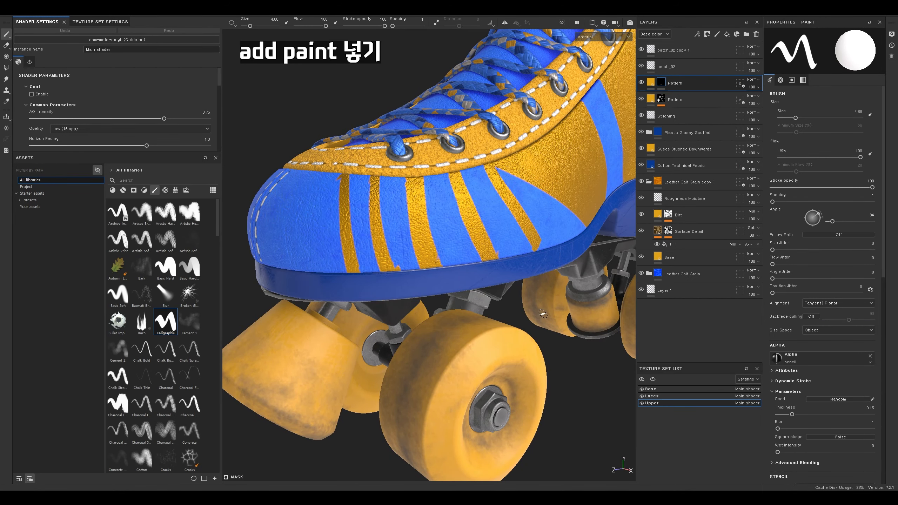
pyautogui.keyDown('alt'); pyautogui.moveTo(542, 314); pyautogui.dragTo(510, 243); pyautogui.keyUp('alt')
pyautogui.keyDown('alt'); pyautogui.moveTo(510, 243); pyautogui.dragTo(474, 228, button='middle'); pyautogui.keyUp('alt')
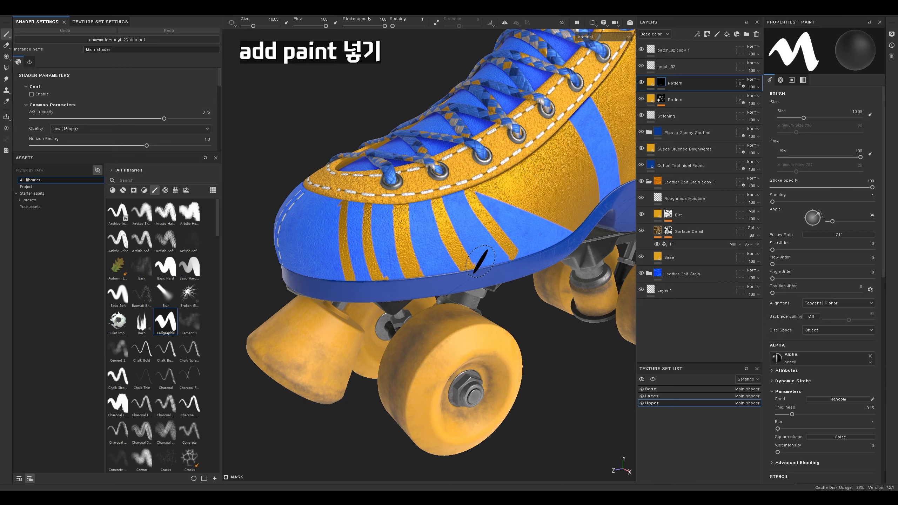
pyautogui.moveTo(351, 212)
pyautogui.mouseDown()
pyautogui.moveTo(345, 280)
pyautogui.moveTo(386, 280)
pyautogui.mouseUp()
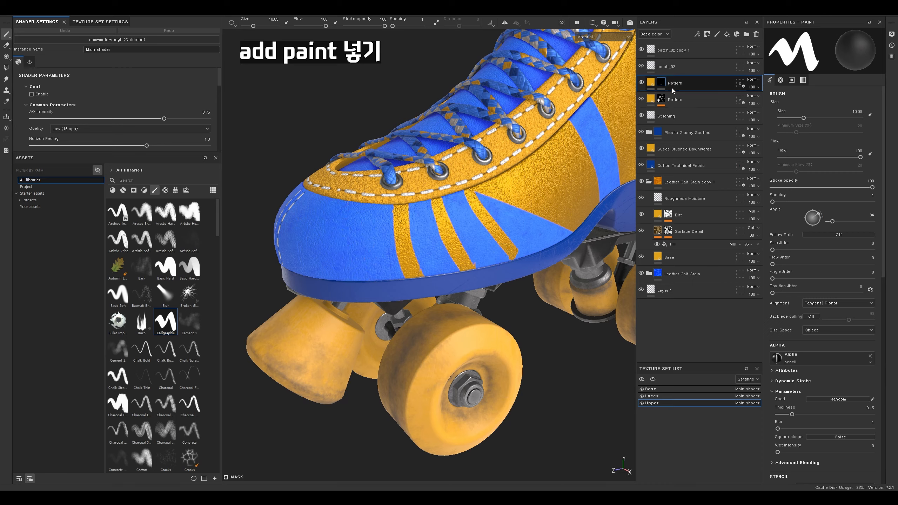
# Add a paint effect to the upper Pattern layer's mask, paint two toe stripes in it at size 10.03, and view the mask.
pyautogui.rightClick(661, 82)
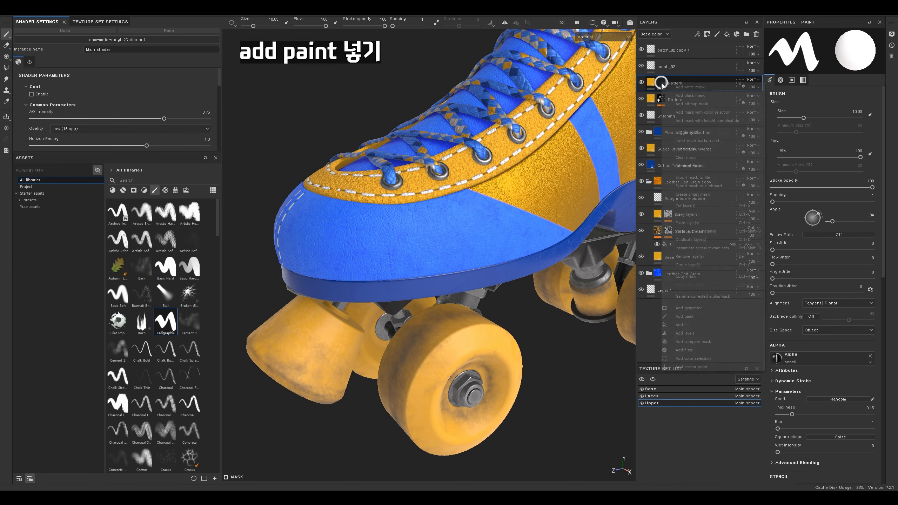
pyautogui.click(700, 317)
pyautogui.moveTo(437, 201); pyautogui.dragTo(449, 273)
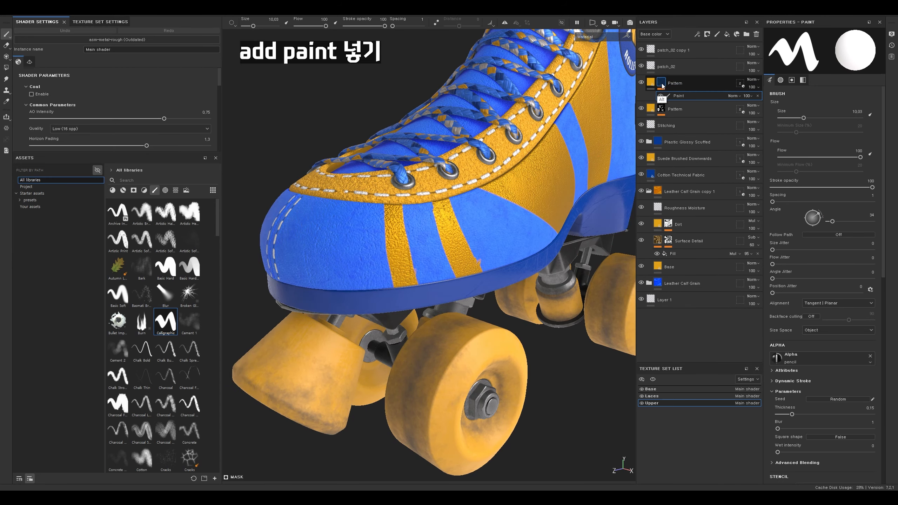
pyautogui.keyDown('alt'); pyautogui.click(661, 83); pyautogui.keyUp('alt')
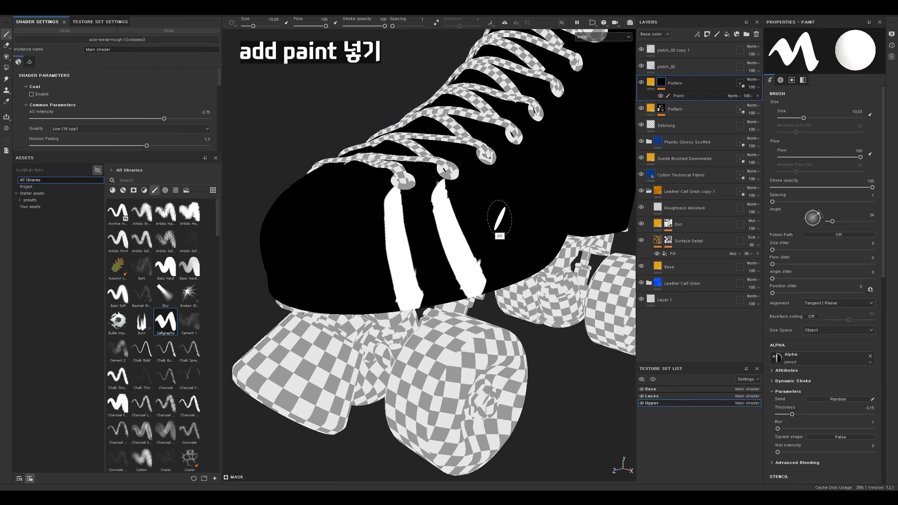
pyautogui.keyDown('alt'); pyautogui.moveTo(499, 218); pyautogui.dragTo(495, 248); pyautogui.keyUp('alt')
# Switch between the upper Pattern layer's fill and mask, and toggle the Paint effect's visibility to compare.
pyautogui.click(651, 83)
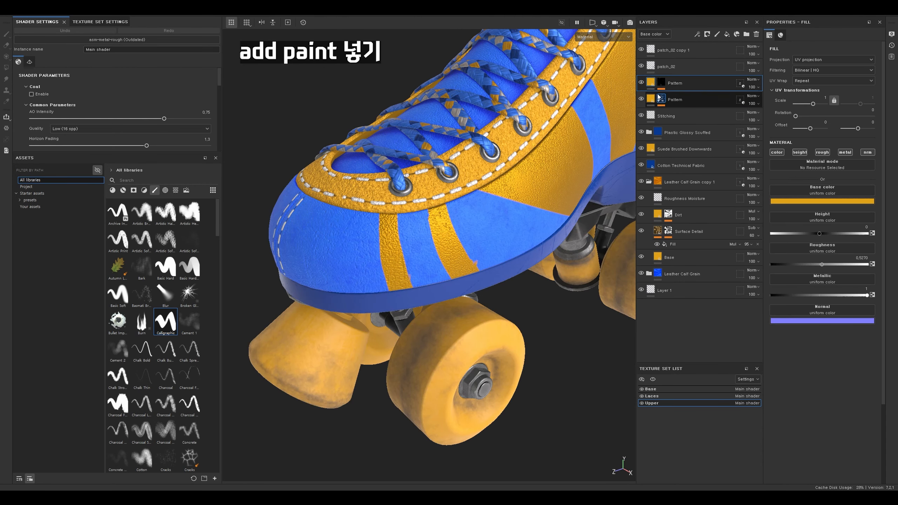
pyautogui.click(661, 82)
pyautogui.click(660, 96)
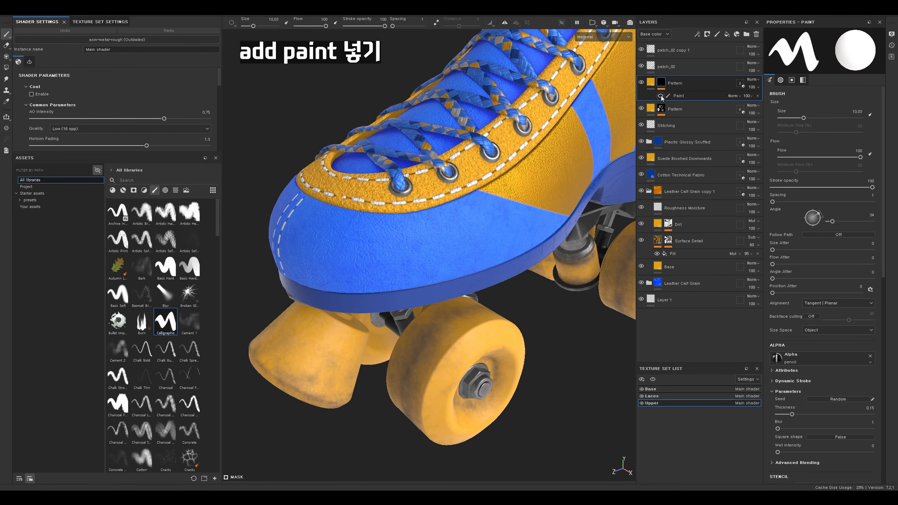
pyautogui.click(661, 96)
pyautogui.click(661, 96)
pyautogui.click(660, 96)
# Paint a third stripe in the Paint effect, in front of the two existing toe stripes.
pyautogui.keyDown('alt'); pyautogui.moveTo(442, 248); pyautogui.dragTo(463, 228); pyautogui.keyUp('alt')
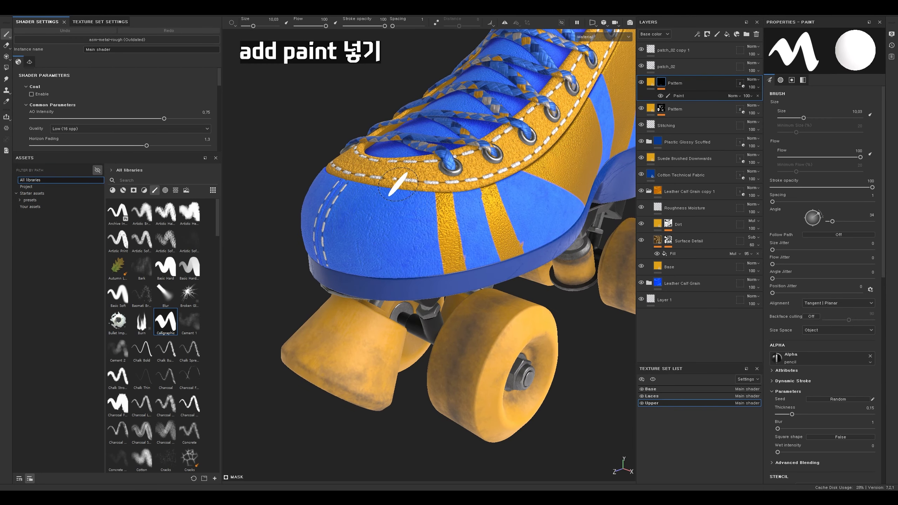
pyautogui.click(688, 95)
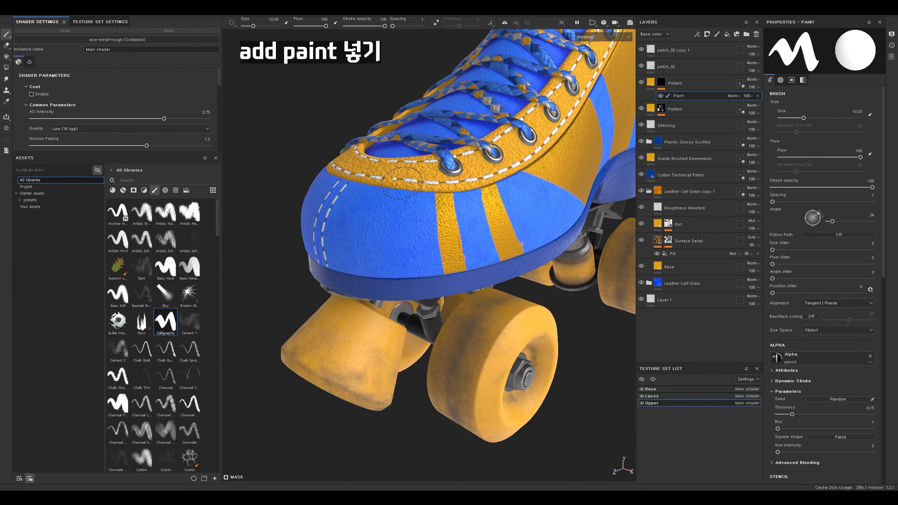
pyautogui.moveTo(402, 182); pyautogui.dragTo(407, 269)
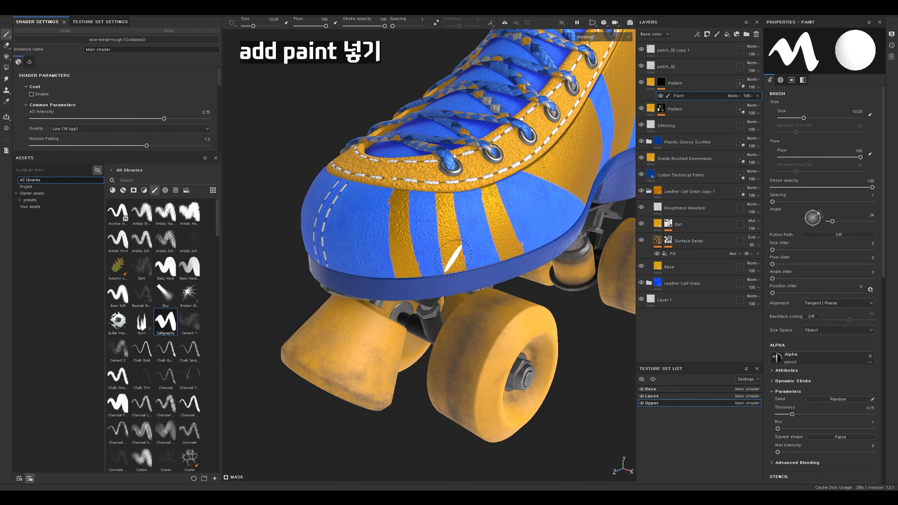
# Examine the Paint effect's opacity control and its available blend modes.
pyautogui.click(747, 97)
pyautogui.moveTo(774, 108)
pyautogui.mouseDown()
pyautogui.moveTo(738, 114)
pyautogui.moveTo(778, 112)
pyautogui.mouseUp()
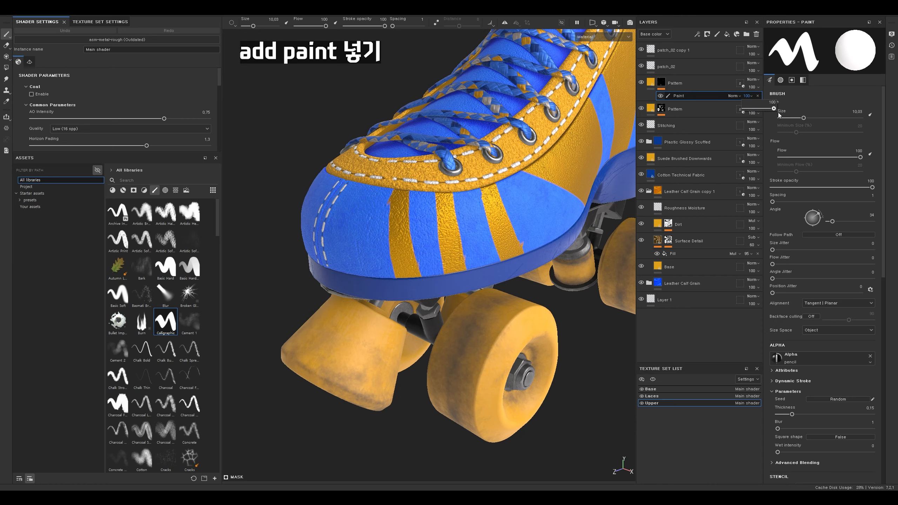
pyautogui.click(738, 96)
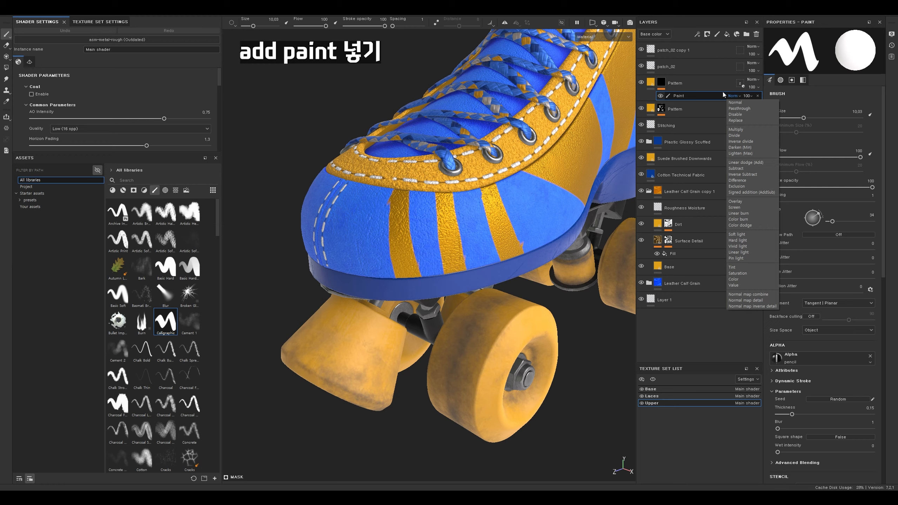
# Add a filter above the Paint effect in the upper Pattern layer's mask and set it to Blur.
pyautogui.click(658, 88)
pyautogui.rightClick(659, 84)
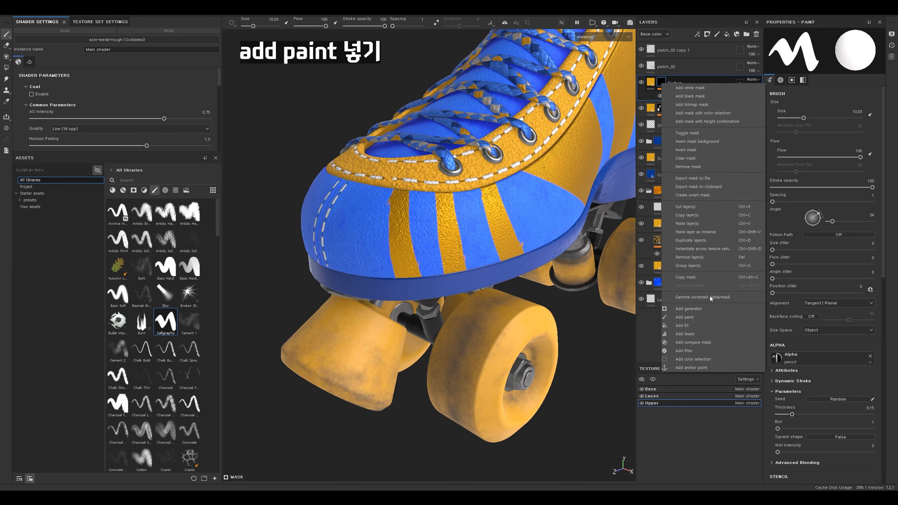
pyautogui.click(683, 350)
pyautogui.click(806, 51)
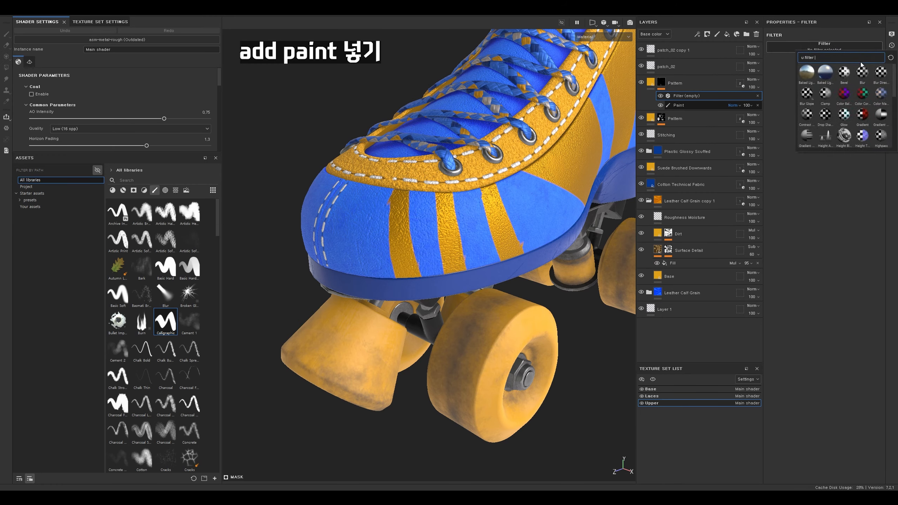
pyautogui.click(834, 82)
# Replace the Blur filter with Warp to try its effect on the stripes, and delete the filter.
pyautogui.click(824, 47)
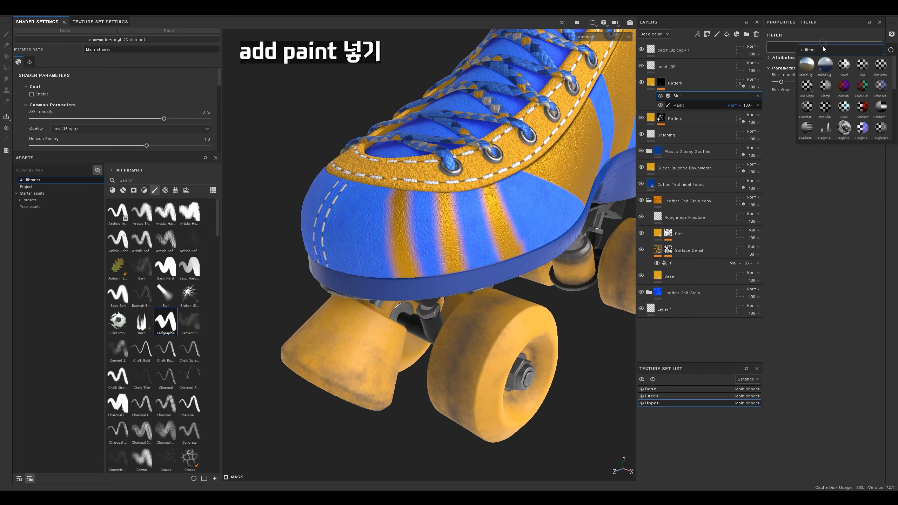
pyautogui.scroll(-5, 868, 138)
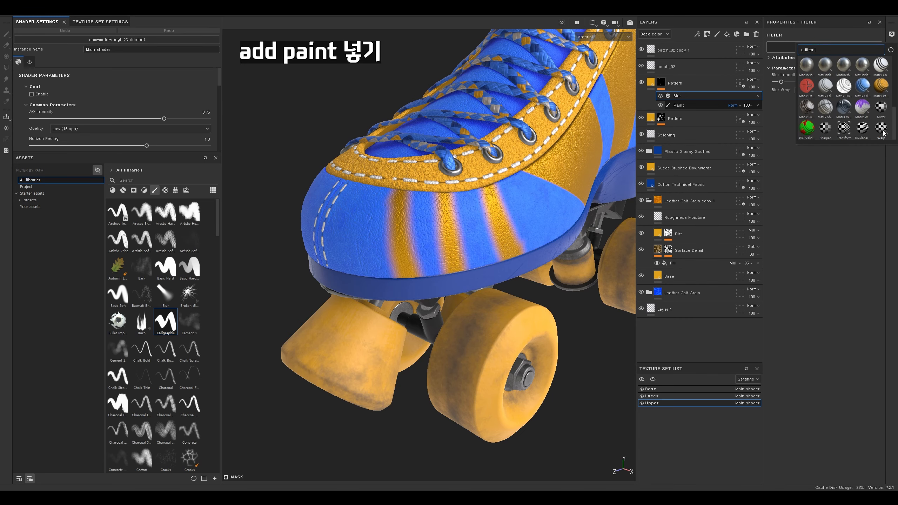
pyautogui.click(881, 130)
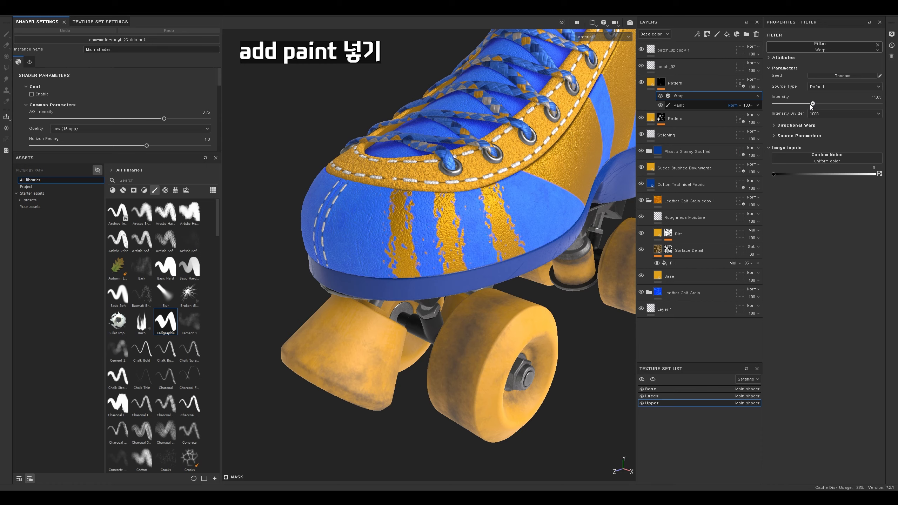
pyautogui.press('Delete')
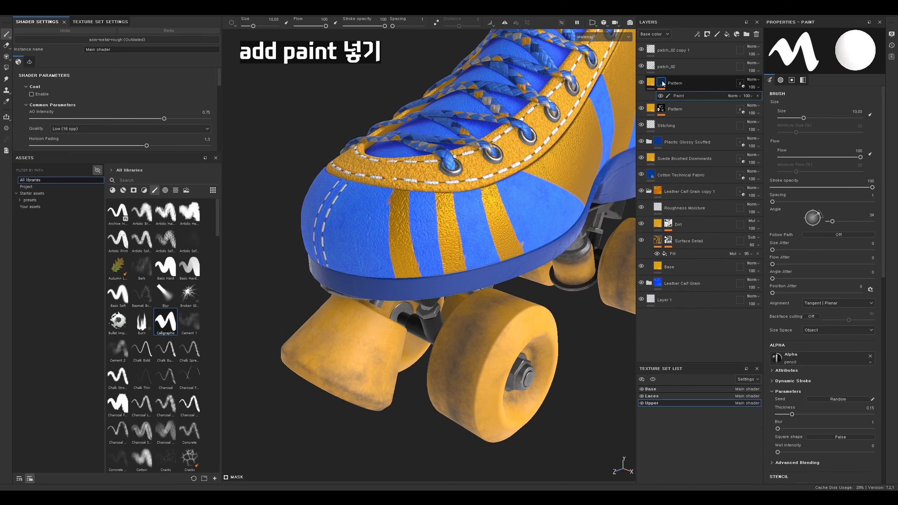
# Select the Paint effect in the upper Pattern layer's mask and view the stripes from the side of the toe.
pyautogui.click(662, 83)
pyautogui.click(677, 95)
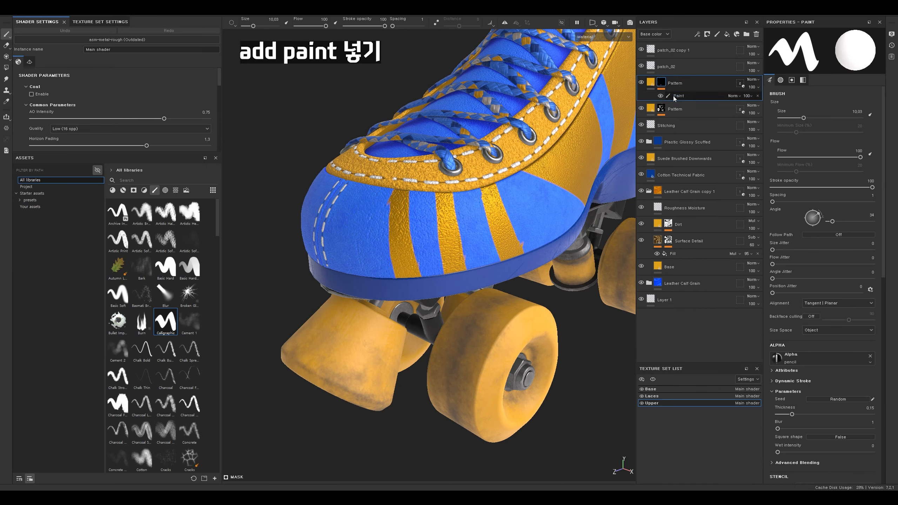
pyautogui.keyDown('alt'); pyautogui.moveTo(538, 215); pyautogui.dragTo(501, 202); pyautogui.keyUp('alt')
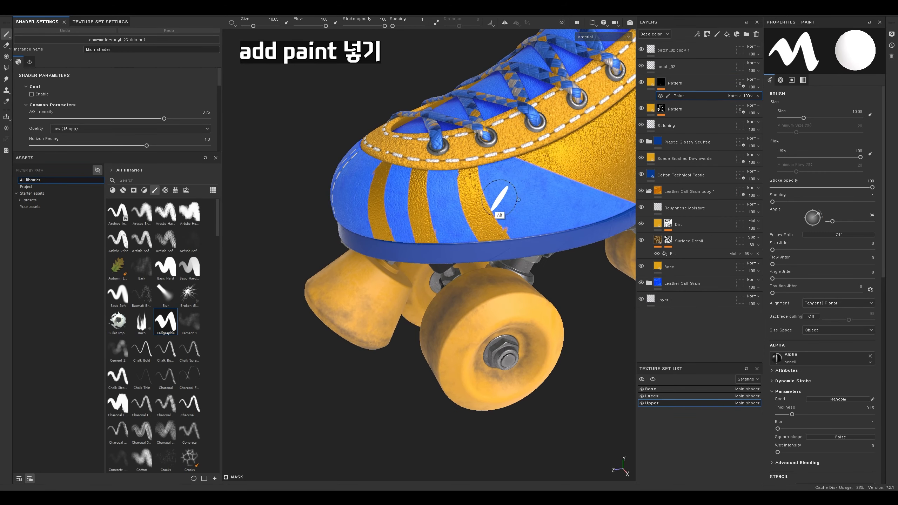
# Reduce the brush size to 6.59 and paint one more gold stripe beside the toe stripes and one along the blue side band.
pyautogui.press('[')
pyautogui.press('[')
pyautogui.moveTo(501, 158); pyautogui.dragTo(560, 244)
pyautogui.keyDown('alt'); pyautogui.moveTo(527, 197); pyautogui.dragTo(380, 264, button='middle'); pyautogui.keyUp('alt')
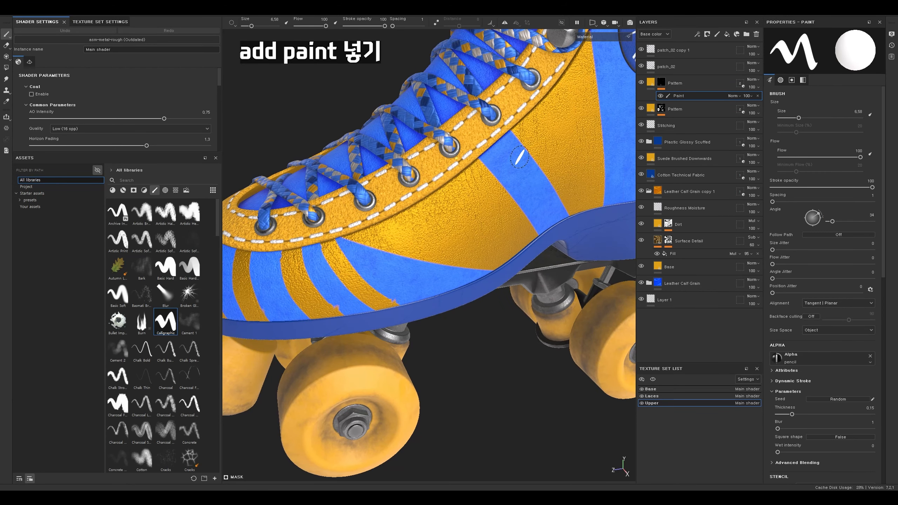
pyautogui.moveTo(496, 140); pyautogui.dragTo(564, 238)
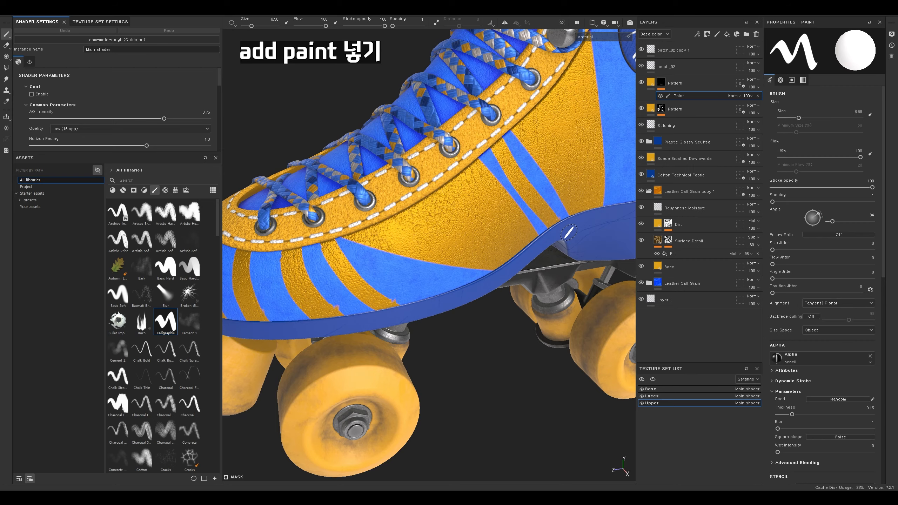
# Hide the upper Pattern layer and add a pure red fill layer at the top of the layer stack.
pyautogui.keyDown('alt'); pyautogui.moveTo(552, 287); pyautogui.dragTo(584, 296); pyautogui.keyUp('alt')
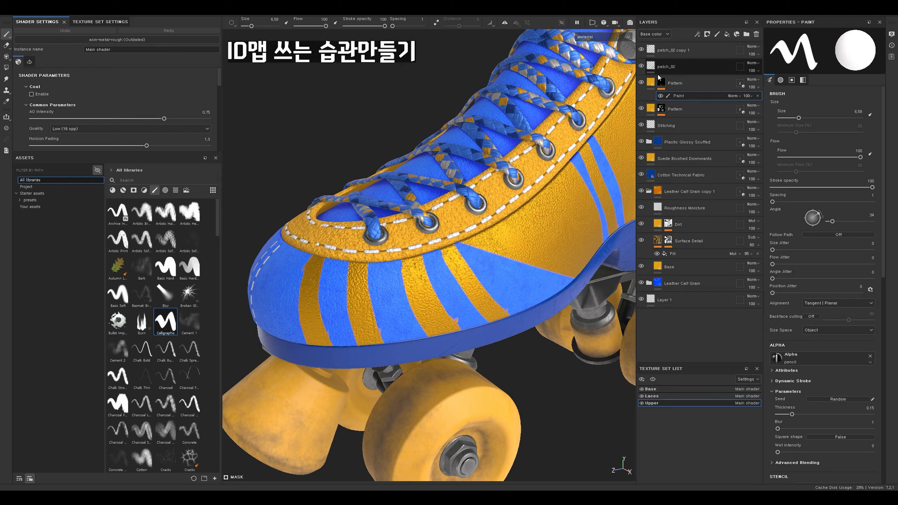
pyautogui.click(640, 82)
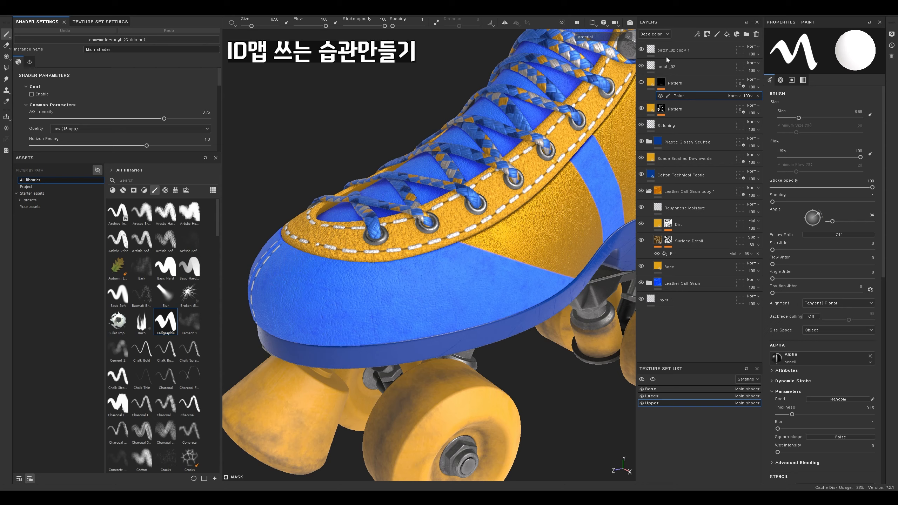
pyautogui.click(683, 46)
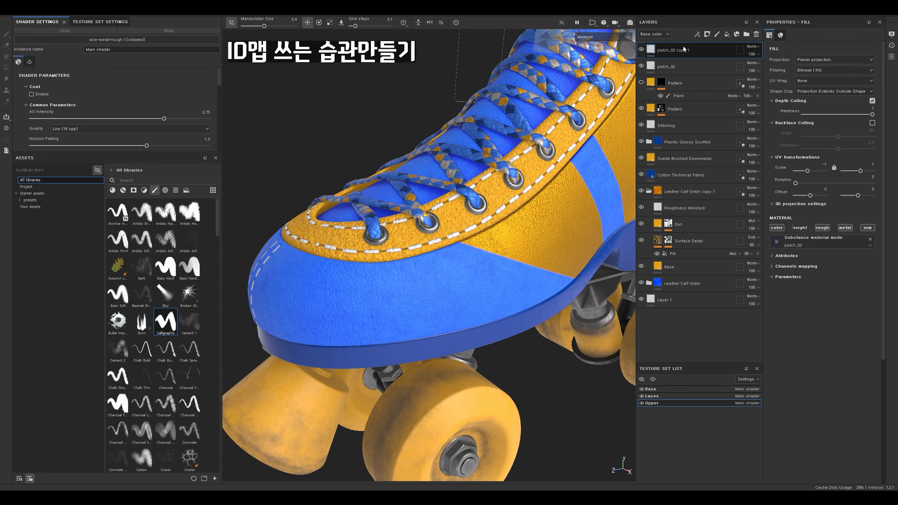
pyautogui.click(730, 36)
pyautogui.click(825, 202)
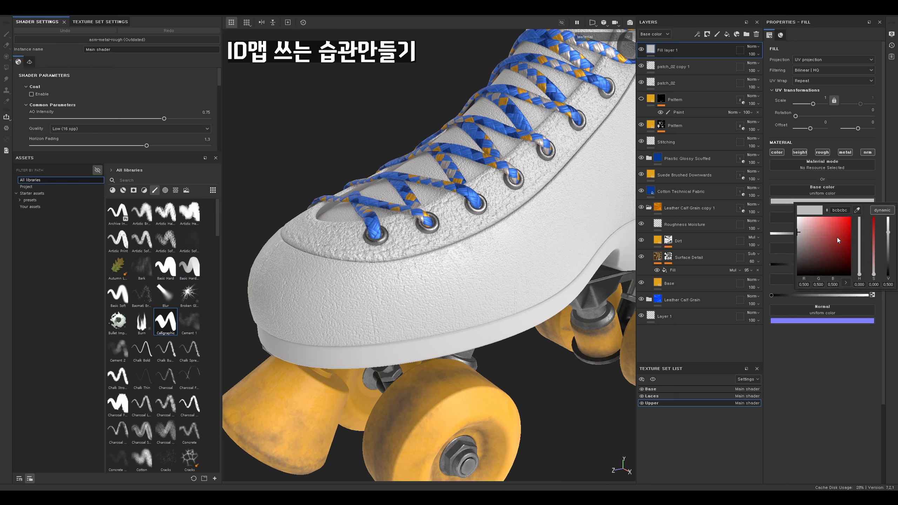
pyautogui.moveTo(850, 230)
pyautogui.mouseDown()
pyautogui.moveTo(851, 219)
pyautogui.moveTo(813, 277)
pyautogui.mouseUp()
# Duplicate the red fill layer, set the copy's base color to black, and place it hidden directly below the red one.
pyautogui.hotkey('ctrl', 'd')
pyautogui.click(830, 202)
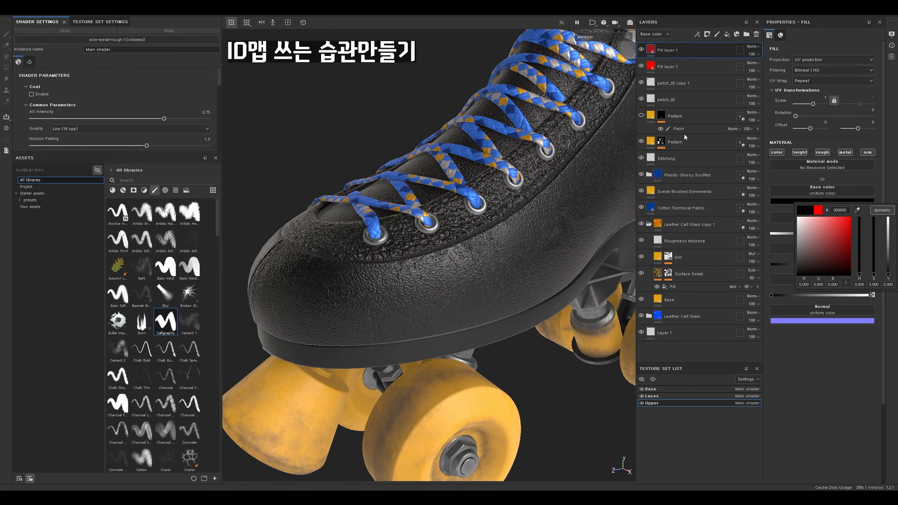
pyautogui.moveTo(662, 60); pyautogui.dragTo(674, 47)
pyautogui.click(641, 66)
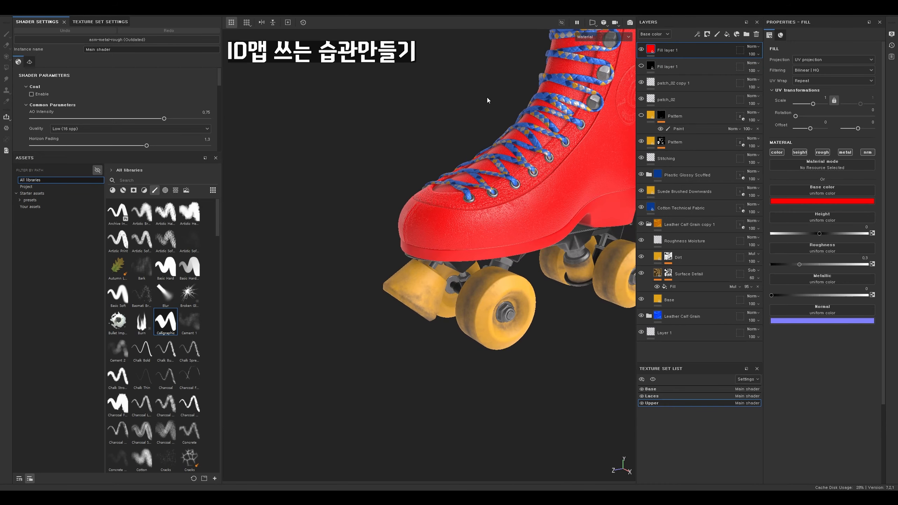
# Add a black mask with a Paint effect to the red fill layer and paint a stripe down the side of the toe.
pyautogui.rightClick(666, 49)
pyautogui.click(679, 60)
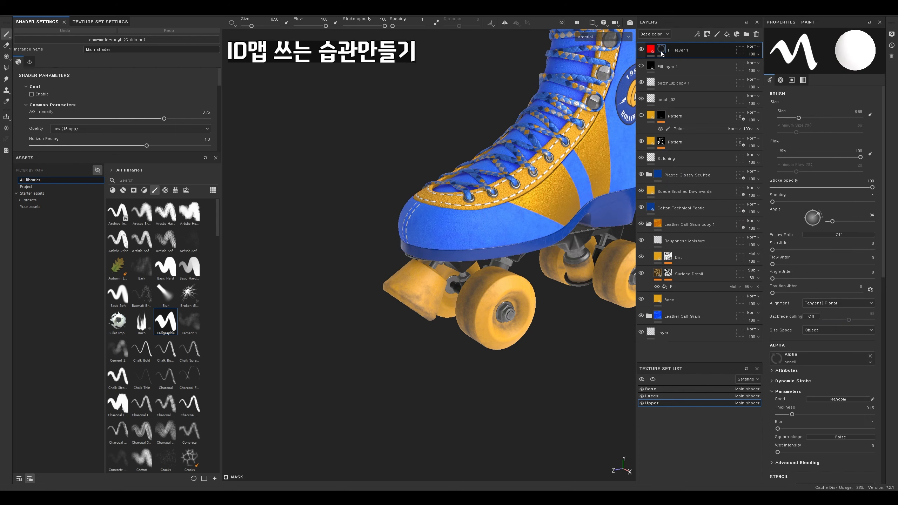
pyautogui.rightClick(661, 50)
pyautogui.click(681, 282)
pyautogui.keyDown('alt'); pyautogui.moveTo(622, 276); pyautogui.dragTo(603, 269); pyautogui.keyUp('alt')
pyautogui.keyDown('alt'); pyautogui.moveTo(604, 267); pyautogui.dragTo(495, 281, button='right'); pyautogui.keyUp('alt')
pyautogui.moveTo(451, 283)
pyautogui.mouseDown()
pyautogui.moveTo(424, 216)
pyautogui.moveTo(426, 227)
pyautogui.mouseUp()
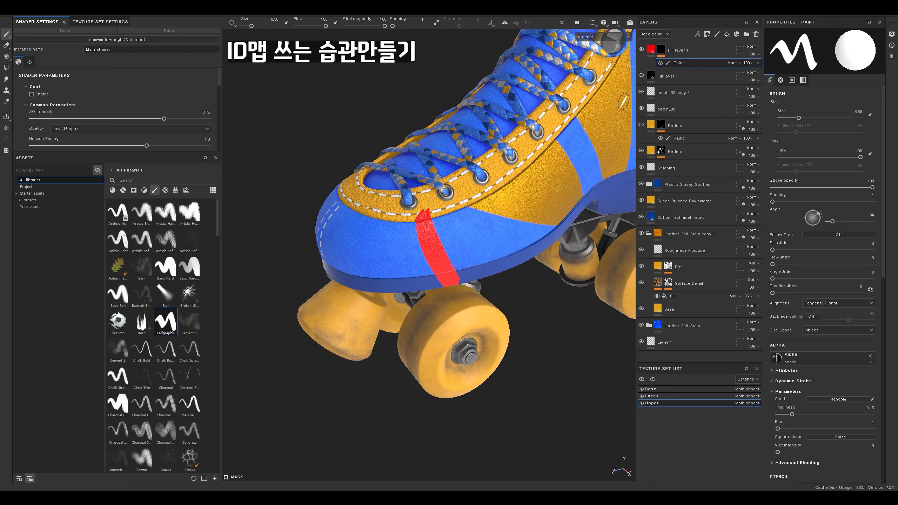
# Show the black fill layer and paint three more diagonal red stripes along the side of the shoe.
pyautogui.moveTo(494, 223)
pyautogui.keyDown('alt'); pyautogui.mouseDown()
pyautogui.moveTo(465, 138)
pyautogui.moveTo(491, 214)
pyautogui.mouseUp(); pyautogui.keyUp('alt')
pyautogui.click(641, 51)
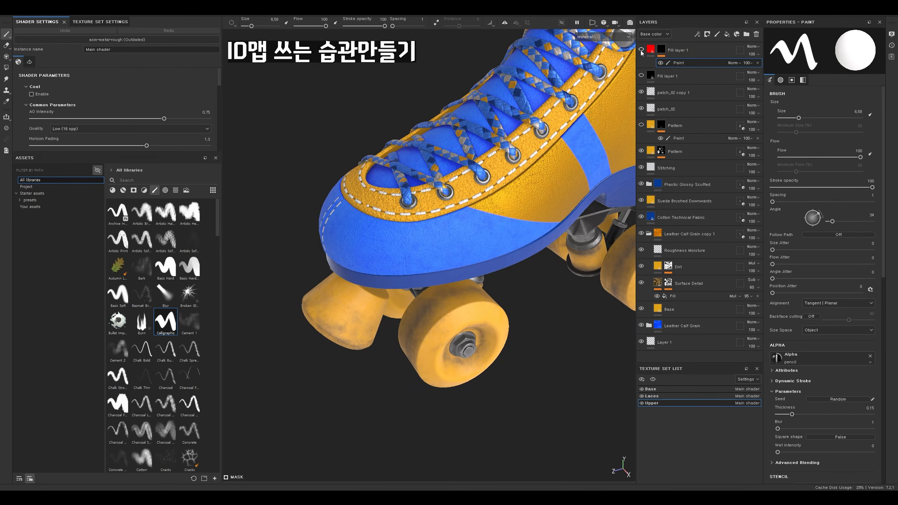
pyautogui.click(642, 50)
pyautogui.click(641, 75)
pyautogui.keyDown('alt'); pyautogui.moveTo(534, 239); pyautogui.dragTo(541, 181); pyautogui.keyUp('alt')
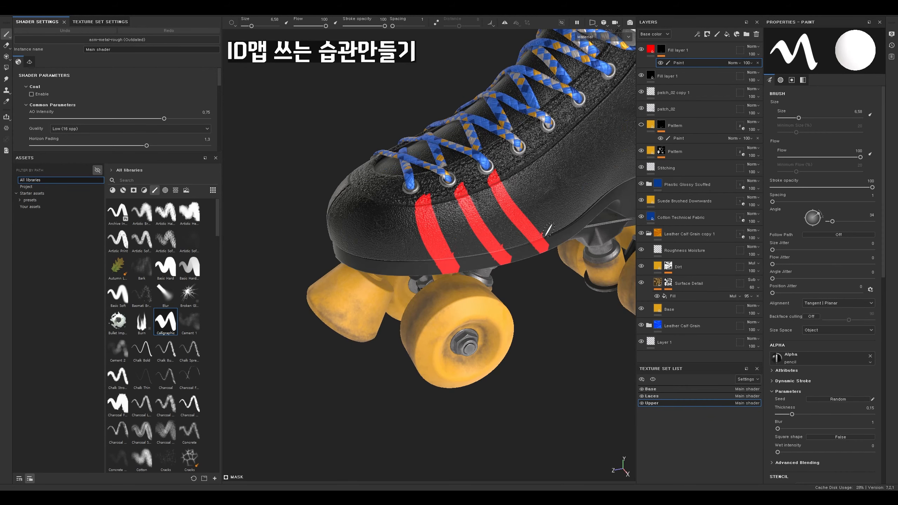
pyautogui.moveTo(519, 156)
pyautogui.mouseDown()
pyautogui.moveTo(587, 226)
pyautogui.moveTo(334, 53)
pyautogui.moveTo(391, 172)
pyautogui.moveTo(457, 166)
pyautogui.moveTo(511, 241)
pyautogui.moveTo(426, 194)
pyautogui.mouseUp()
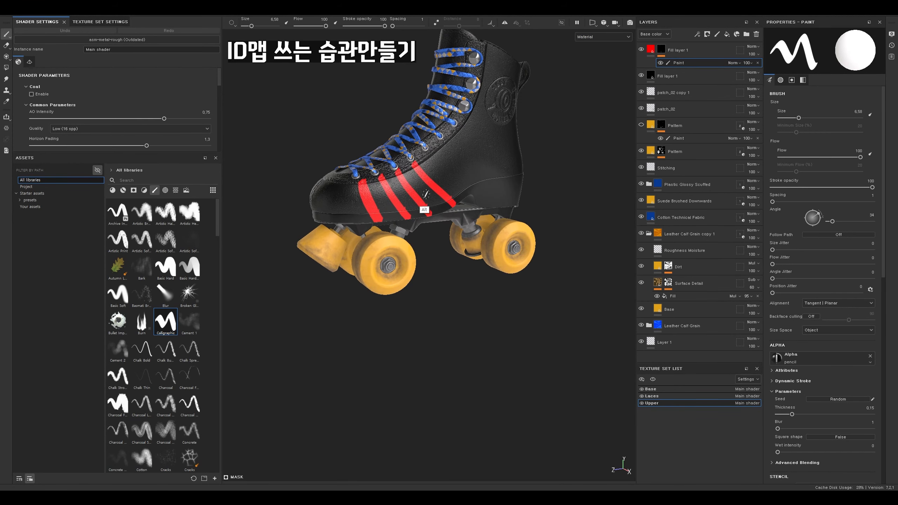
# Add a second Paint effect to the red fill layer's mask and hide the striped one.
pyautogui.keyDown('alt'); pyautogui.moveTo(426, 194); pyautogui.dragTo(521, 269, button='right'); pyautogui.keyUp('alt')
pyautogui.keyDown('alt'); pyautogui.moveTo(476, 138); pyautogui.dragTo(512, 198, button='middle'); pyautogui.keyUp('alt')
pyautogui.keyDown('alt'); pyautogui.moveTo(511, 198); pyautogui.dragTo(506, 218); pyautogui.keyUp('alt')
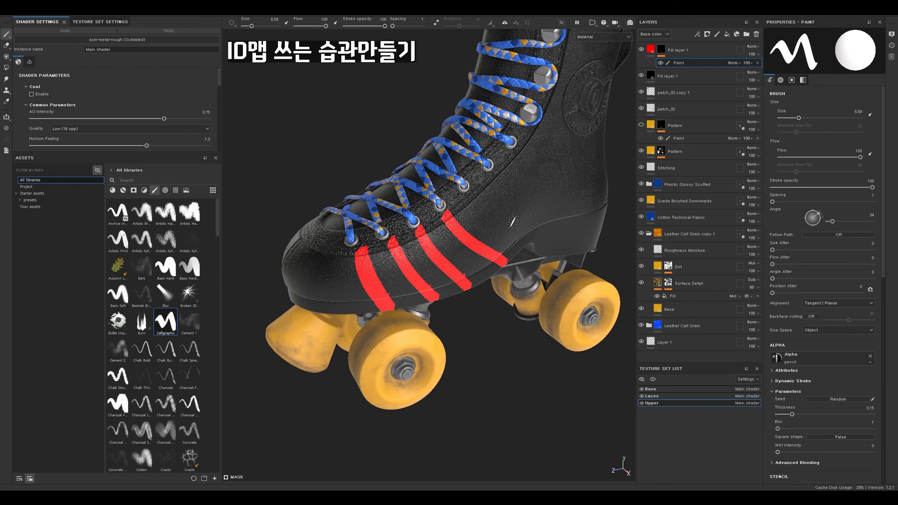
pyautogui.rightClick(660, 50)
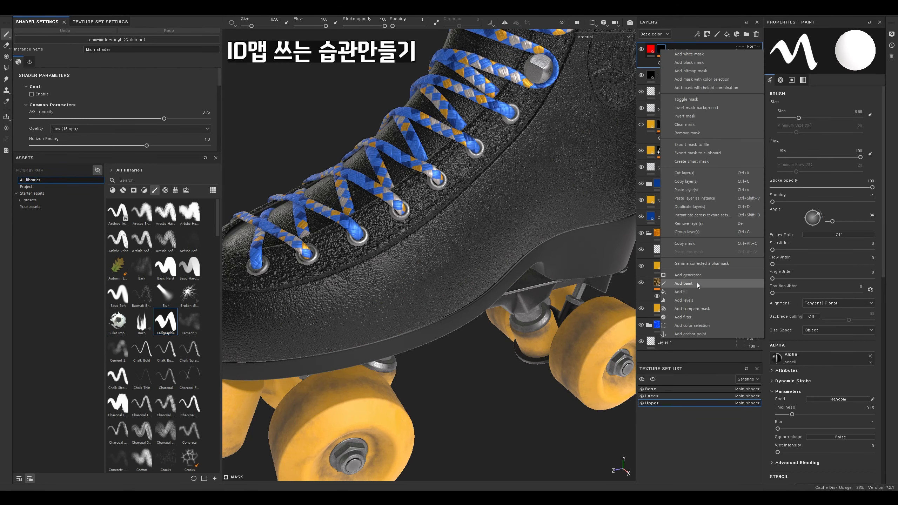
pyautogui.click(697, 284)
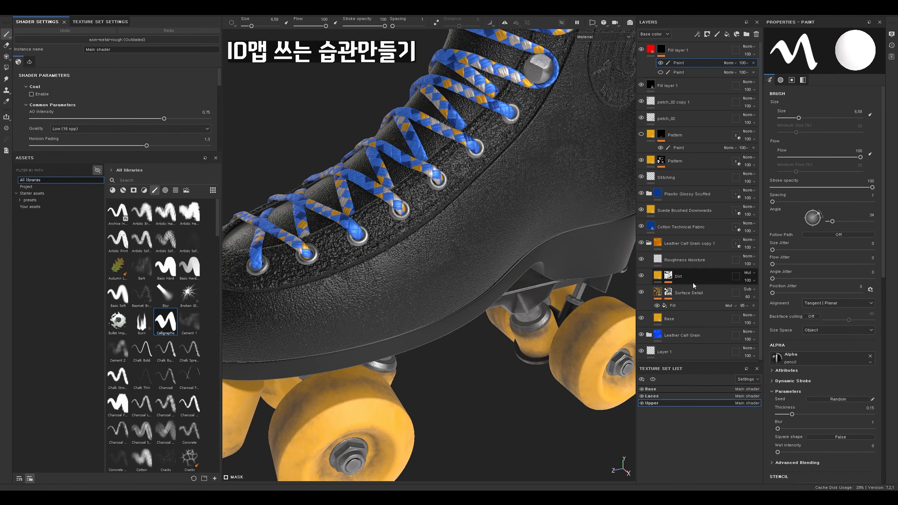
# Fill the eyelet panel and the heel pull strip in the mask using Polygon Fill in UV chunk mode.
pyautogui.press('4')
pyautogui.click(826, 35)
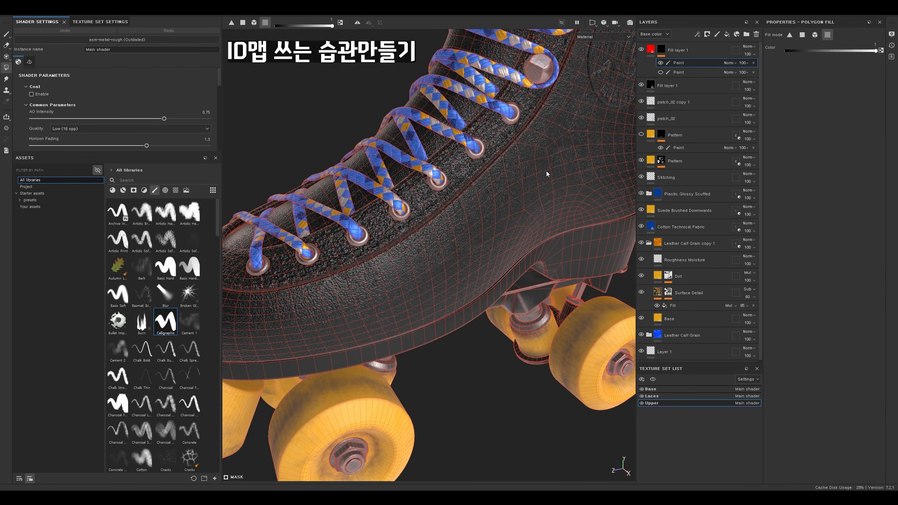
pyautogui.click(432, 207)
pyautogui.keyDown('alt'); pyautogui.moveTo(433, 206); pyautogui.dragTo(508, 247); pyautogui.keyUp('alt')
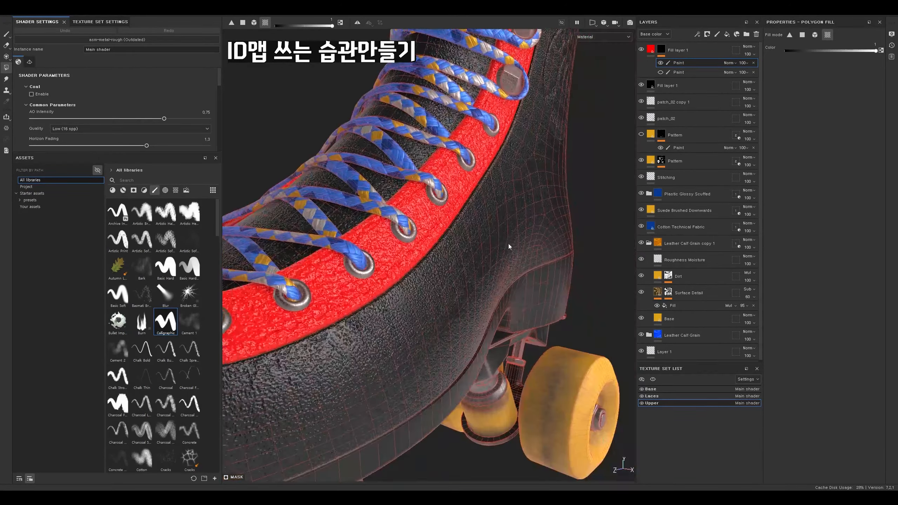
pyautogui.scroll(-5, 508, 246)
pyautogui.moveTo(534, 122)
pyautogui.keyDown('alt'); pyautogui.mouseDown()
pyautogui.moveTo(401, 169)
pyautogui.moveTo(575, 136)
pyautogui.moveTo(533, 149)
pyautogui.moveTo(574, 138)
pyautogui.moveTo(524, 110)
pyautogui.mouseUp(); pyautogui.keyUp('alt')
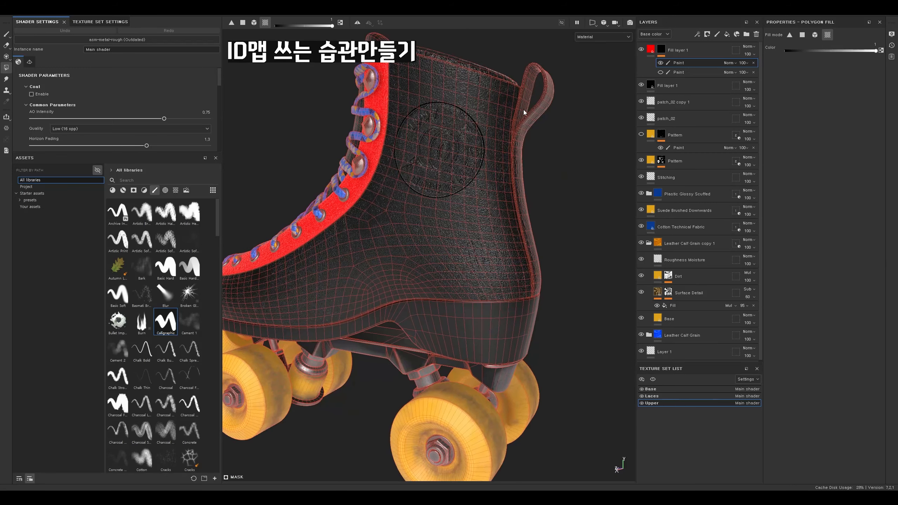
pyautogui.click(532, 117)
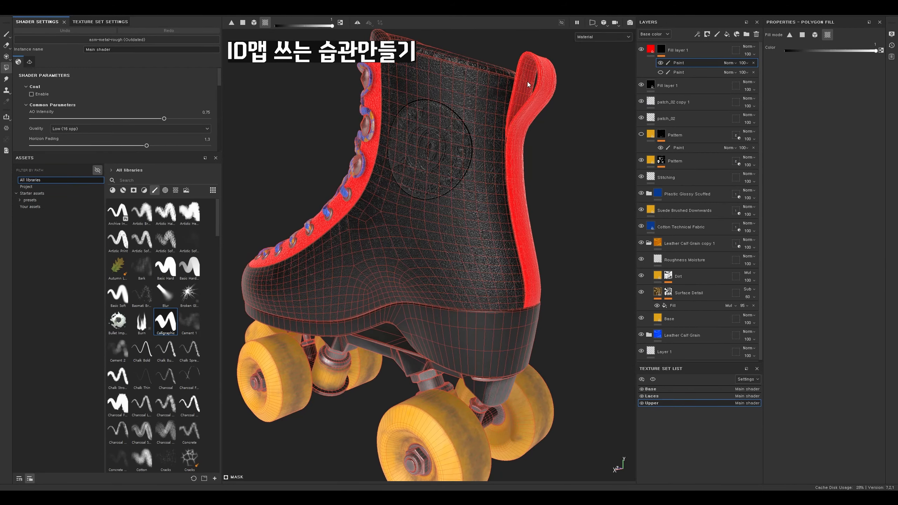
# Select the red fill layer and set up a texture export that includes only the Upper texture set.
pyautogui.scroll(-3, 392, 152)
pyautogui.keyDown('alt'); pyautogui.moveTo(392, 152); pyautogui.dragTo(541, 168); pyautogui.keyUp('alt')
pyautogui.scroll(3, 514, 190)
pyautogui.keyDown('alt'); pyautogui.moveTo(514, 190); pyautogui.dragTo(552, 152, button='middle'); pyautogui.keyUp('alt')
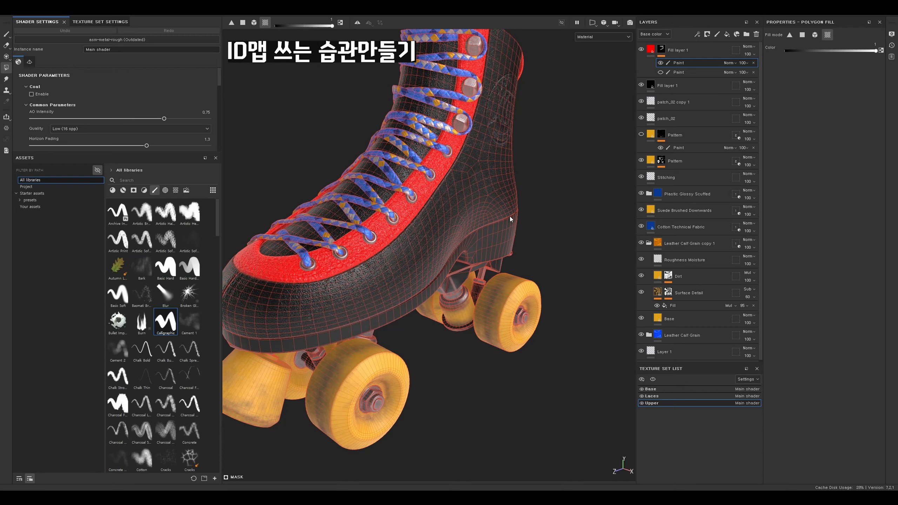
pyautogui.click(650, 50)
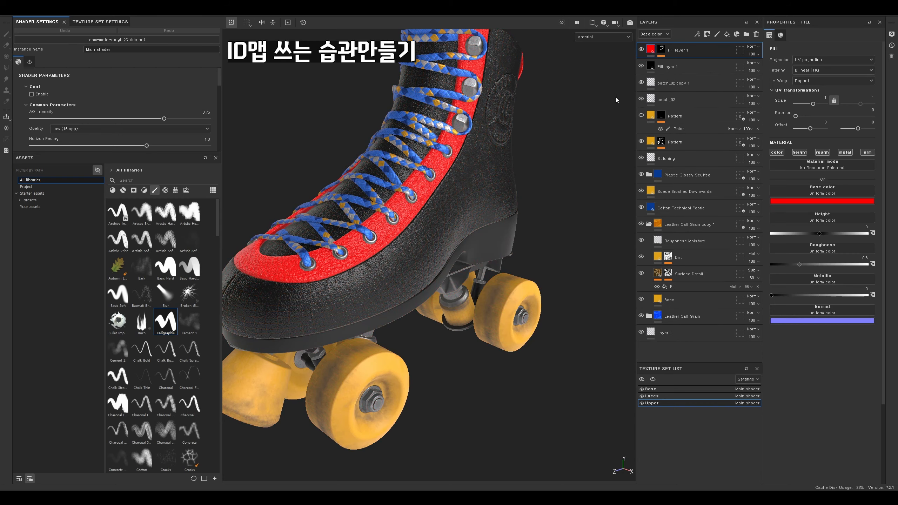
pyautogui.keyDown('alt'); pyautogui.moveTo(435, 153); pyautogui.dragTo(474, 151); pyautogui.keyUp('alt')
pyautogui.hotkey('ctrl', 'shift', 'e')
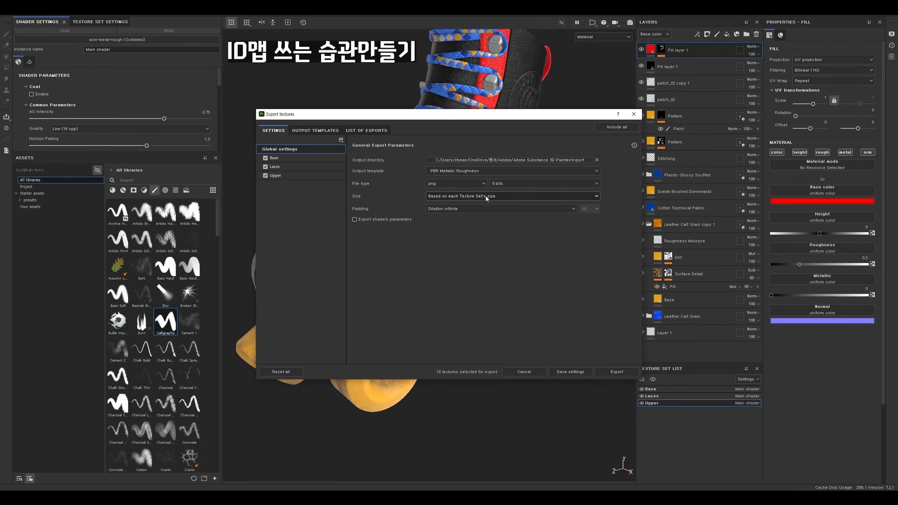
pyautogui.click(265, 159)
pyautogui.click(266, 167)
pyautogui.click(283, 176)
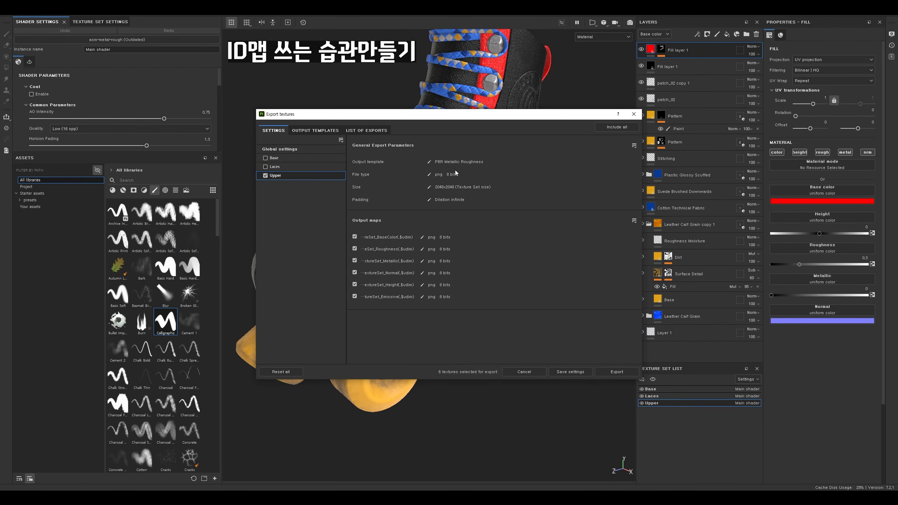
# Export the Upper textures as 8-bit PNG with the PBR Metallic Roughness template and close the export dialog.
pyautogui.click(429, 162)
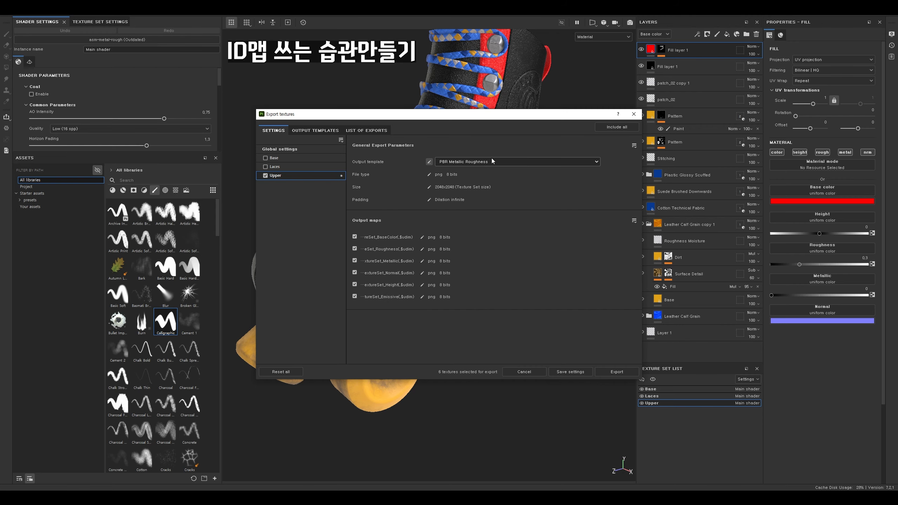
pyautogui.click(618, 371)
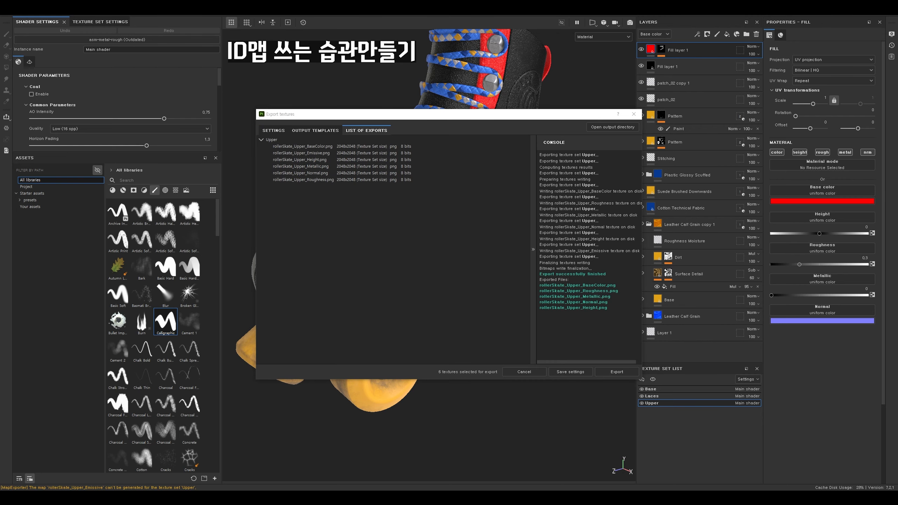
pyautogui.click(634, 114)
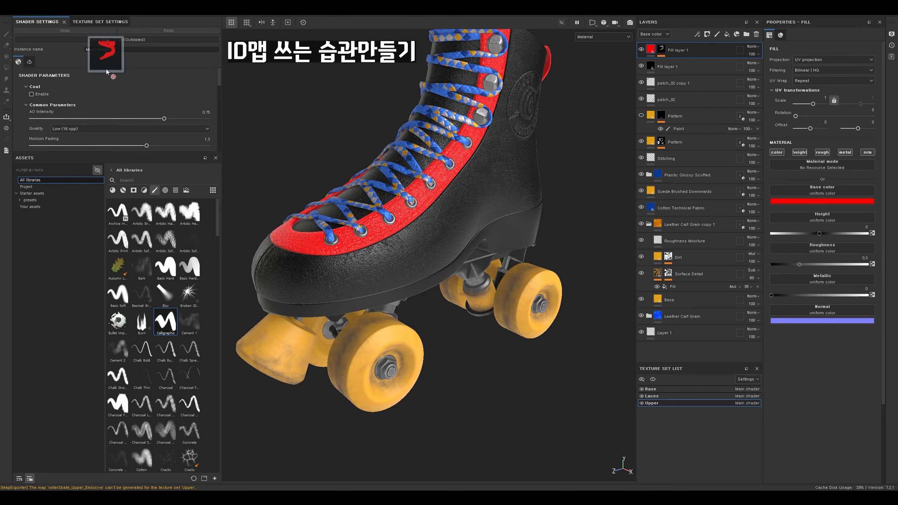
# Import rollerSkate_Upper_BaseColor.png as a texture resource into the current project.
pyautogui.moveTo(106, 80); pyautogui.dragTo(173, 258)
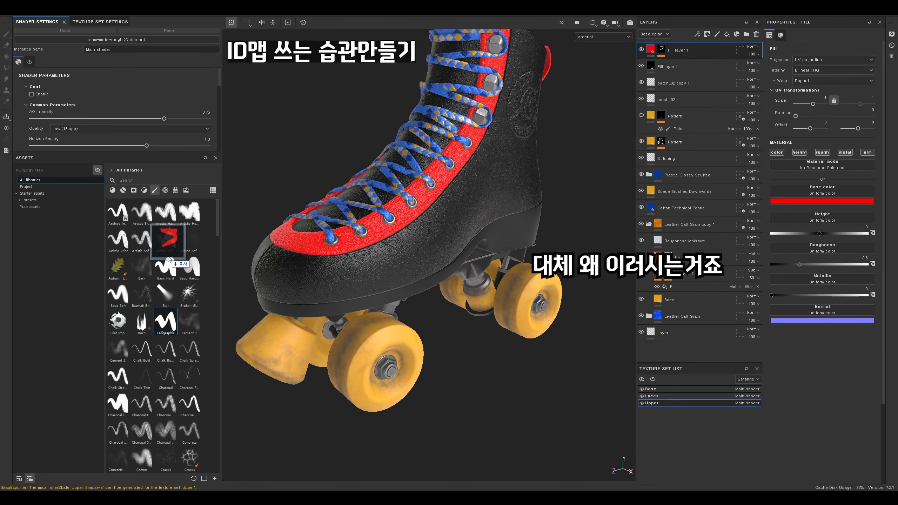
pyautogui.click(539, 177)
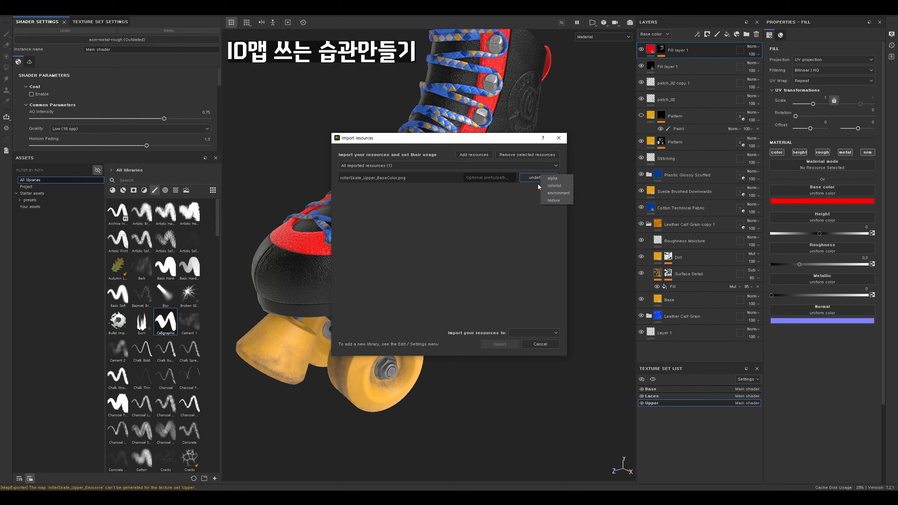
pyautogui.click(537, 333)
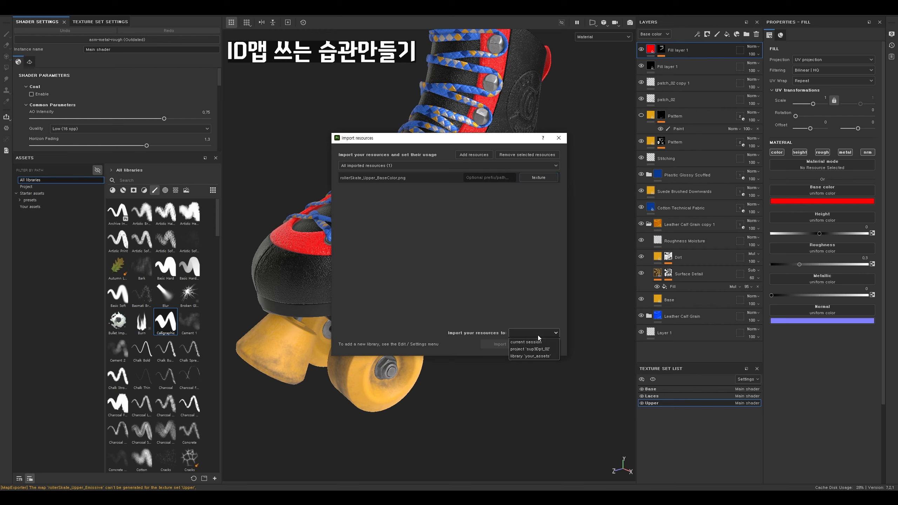
pyautogui.click(538, 349)
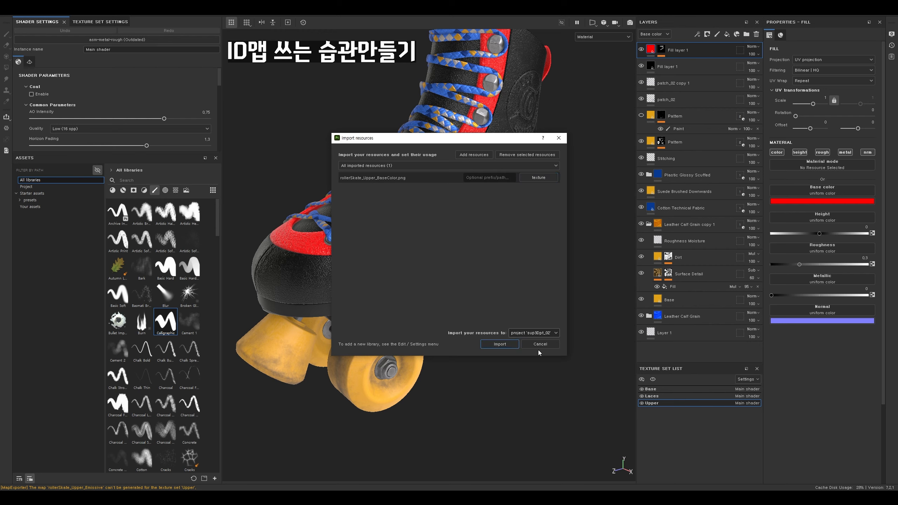
pyautogui.click(509, 343)
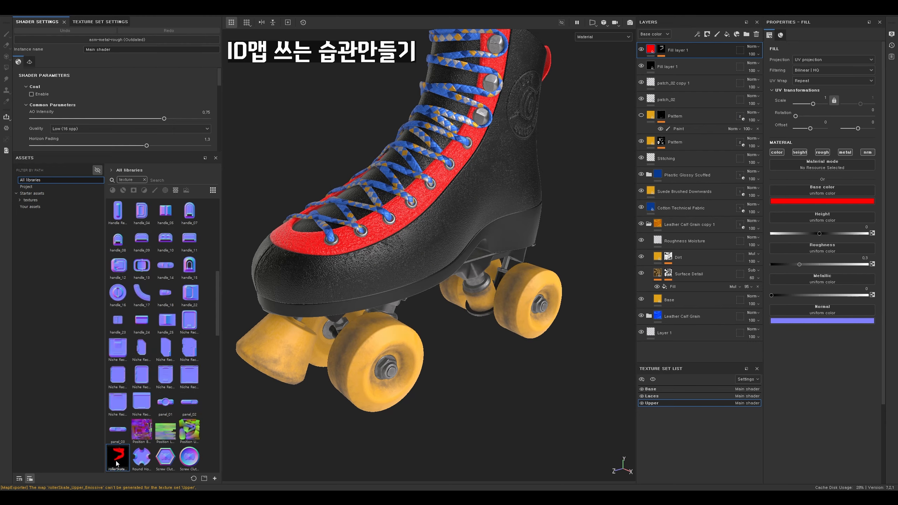
# Hide the red and black fill layers and assign rollerSkate_Upper_BaseColor as the Upper texture set's ID map.
pyautogui.click(640, 49)
pyautogui.click(641, 66)
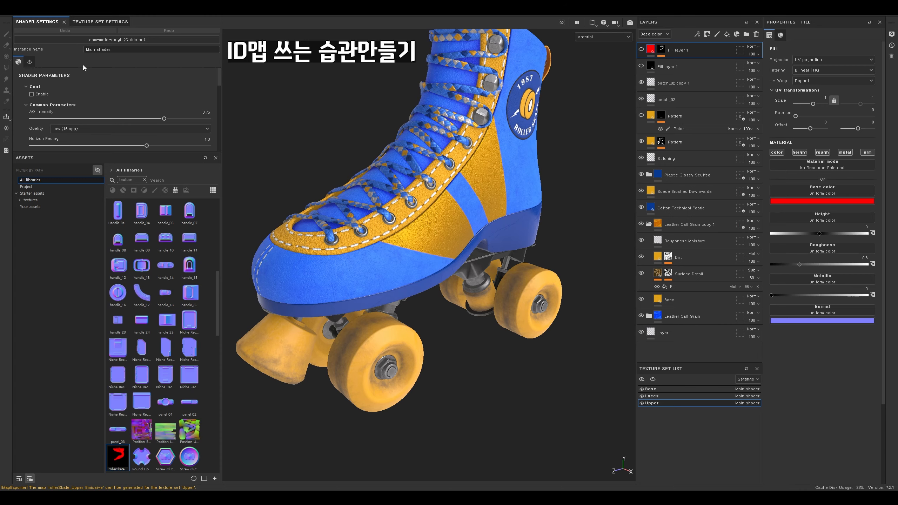
pyautogui.click(96, 22)
pyautogui.scroll(-10, 94, 48)
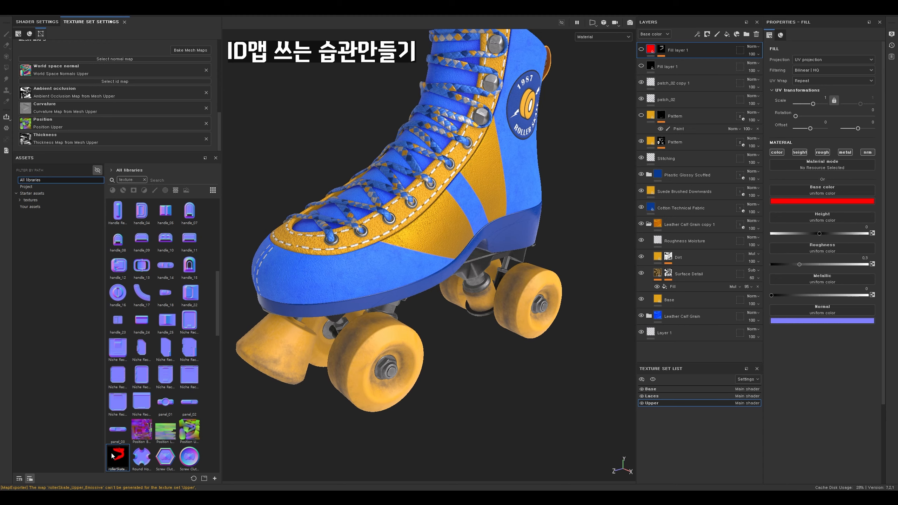
pyautogui.moveTo(118, 457); pyautogui.dragTo(127, 80)
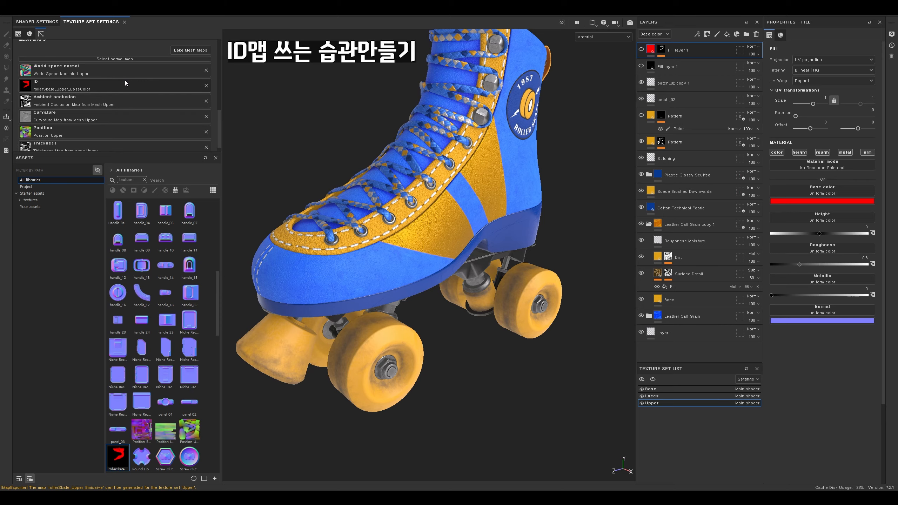
# Display the ID mesh map on the skate, examine it from the front, and return to the material view.
pyautogui.press('b')
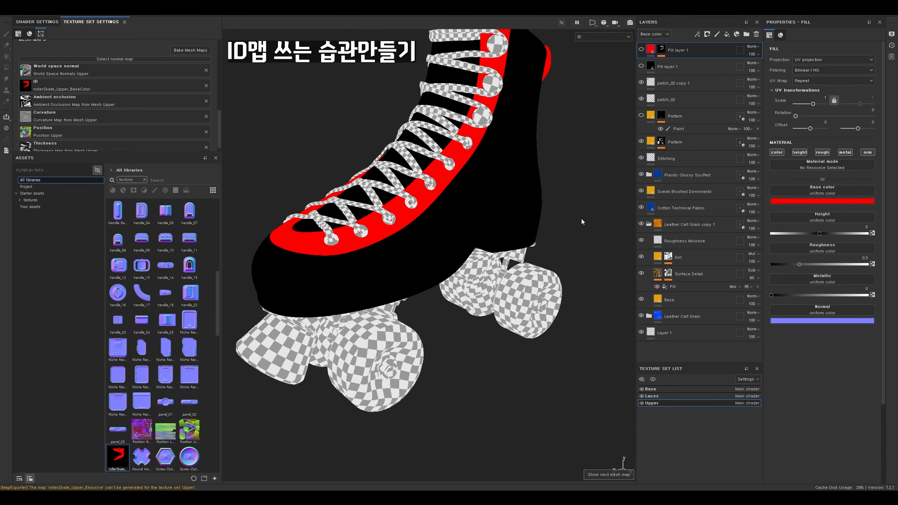
pyautogui.keyDown('alt'); pyautogui.moveTo(581, 219); pyautogui.dragTo(490, 161); pyautogui.keyUp('alt')
pyautogui.keyDown('alt'); pyautogui.moveTo(490, 161); pyautogui.dragTo(494, 293, button='right'); pyautogui.keyUp('alt')
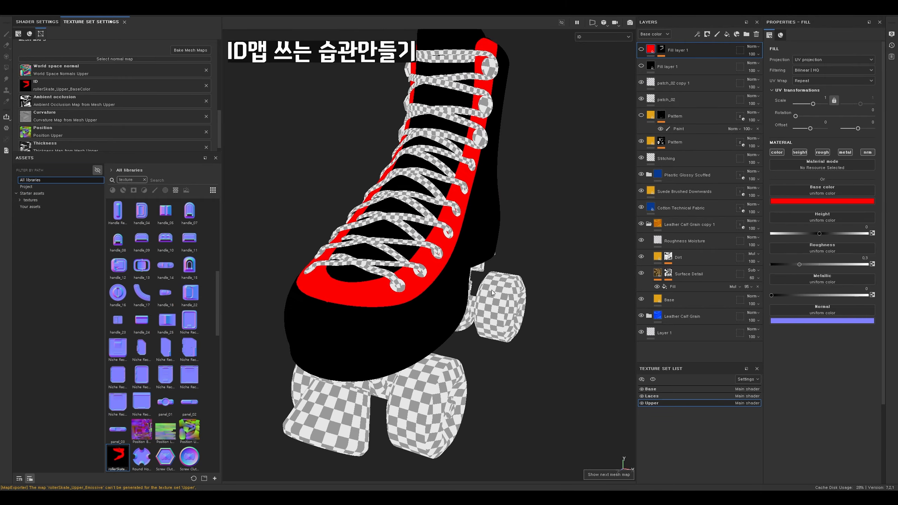
pyautogui.keyDown('alt'); pyautogui.moveTo(494, 293); pyautogui.dragTo(447, 230); pyautogui.keyUp('alt')
pyautogui.press('m')
# Paste a copy of the visible Pattern layer above the hidden Pattern layer and remove the Arrow Bend Split fill from its mask.
pyautogui.click(675, 142)
pyautogui.keyDown('alt'); pyautogui.moveTo(555, 157); pyautogui.dragTo(572, 154); pyautogui.keyUp('alt')
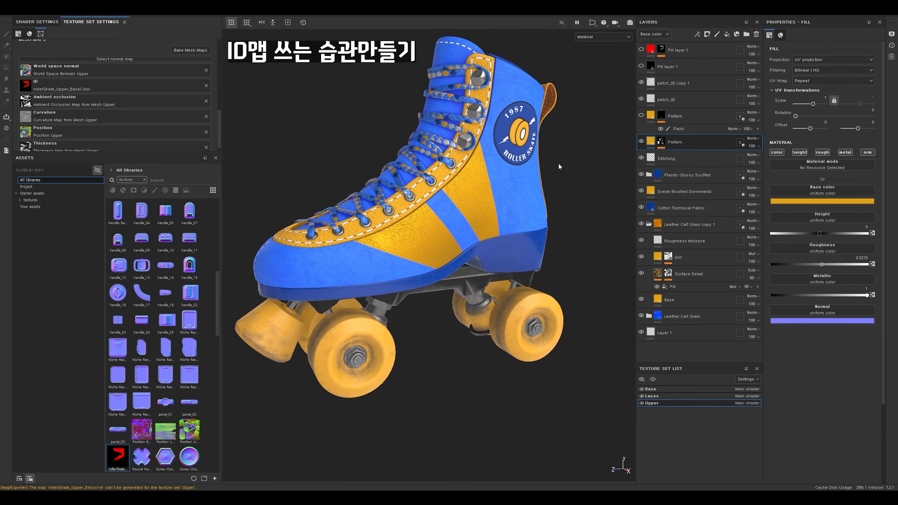
pyautogui.scroll(5, 536, 136)
pyautogui.scroll(-4, 536, 134)
pyautogui.keyDown('alt'); pyautogui.moveTo(460, 104); pyautogui.dragTo(476, 95, button='middle'); pyautogui.keyUp('alt')
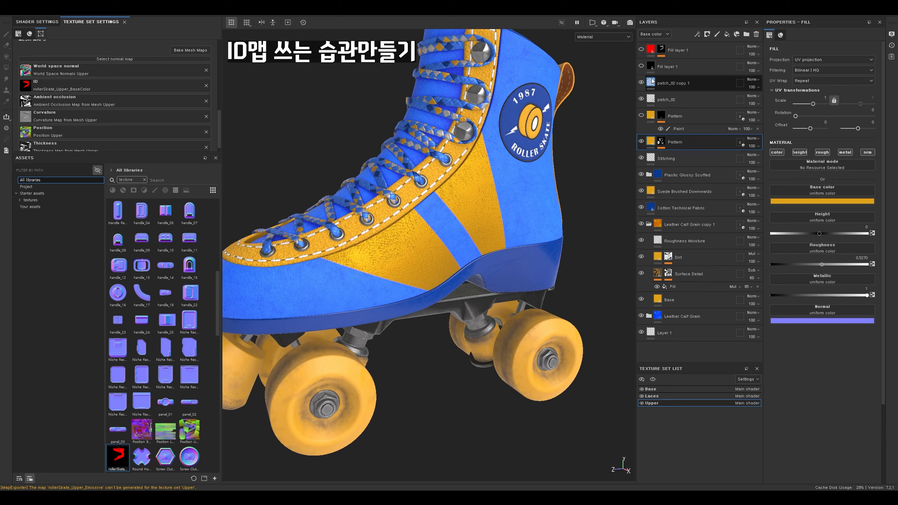
pyautogui.scroll(5, 529, 170)
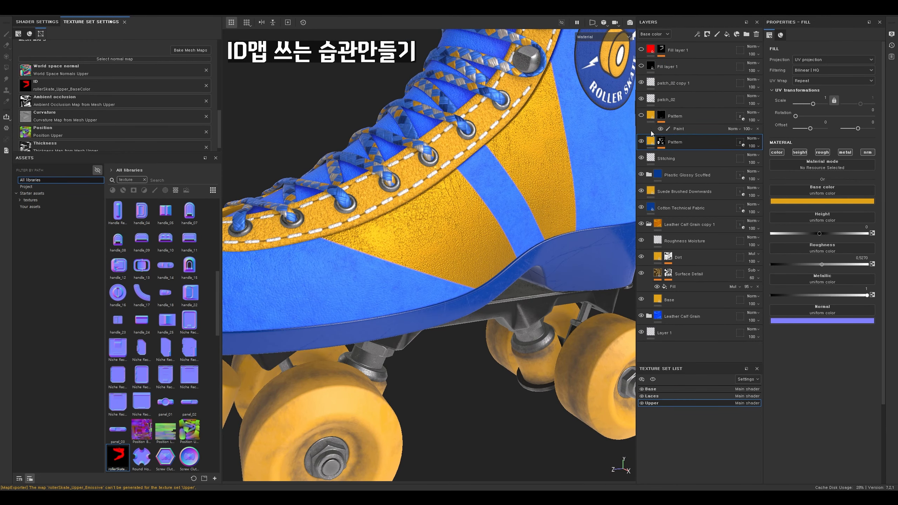
pyautogui.click(666, 118)
pyautogui.hotkey('ctrl', 'v')
pyautogui.click(661, 118)
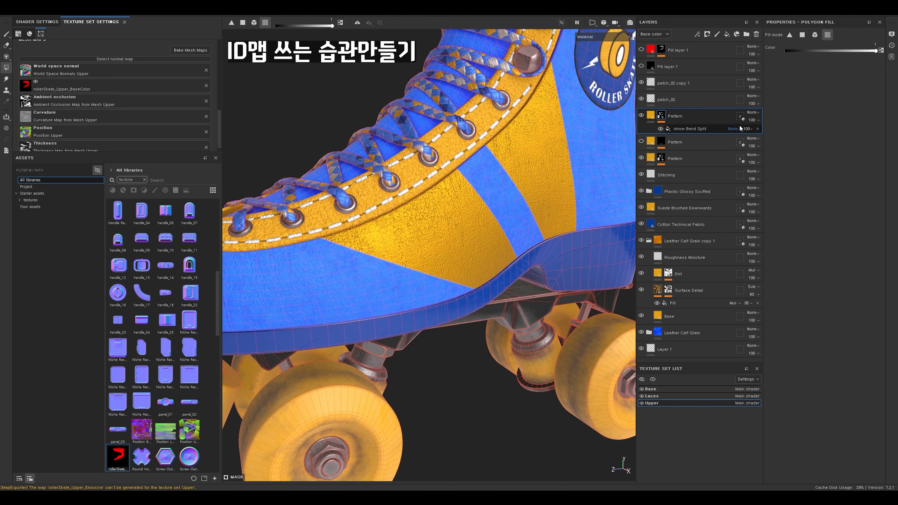
pyautogui.click(757, 129)
# Set the base color of the copied Pattern layer to magenta.
pyautogui.click(652, 116)
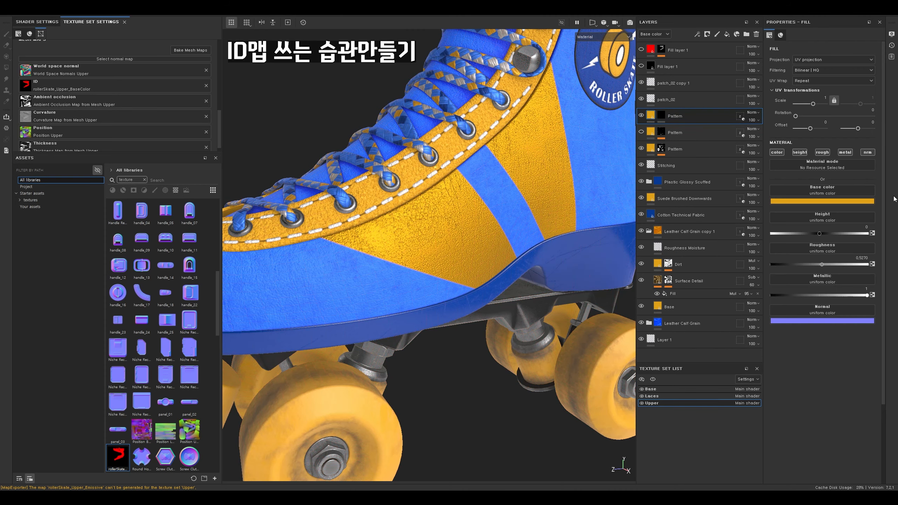
pyautogui.click(846, 203)
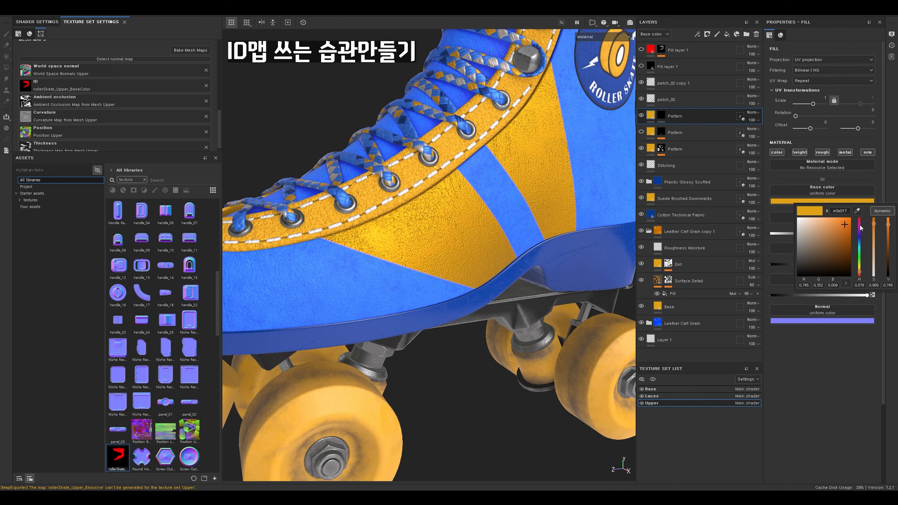
pyautogui.click(860, 222)
pyautogui.moveTo(860, 221); pyautogui.dragTo(860, 226)
pyautogui.click(849, 218)
pyautogui.click(653, 117)
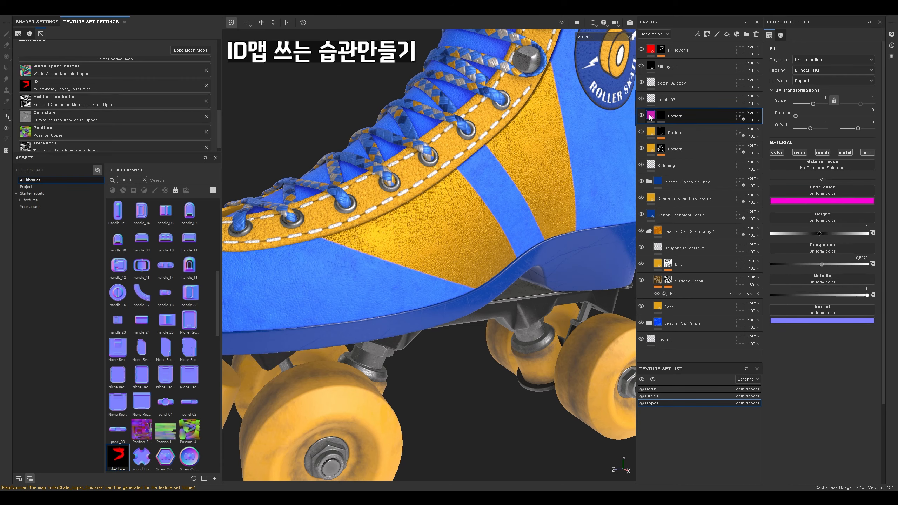
# Add a color selection effect to the magenta Pattern layer's mask and start picking a color from the ID map.
pyautogui.click(660, 117)
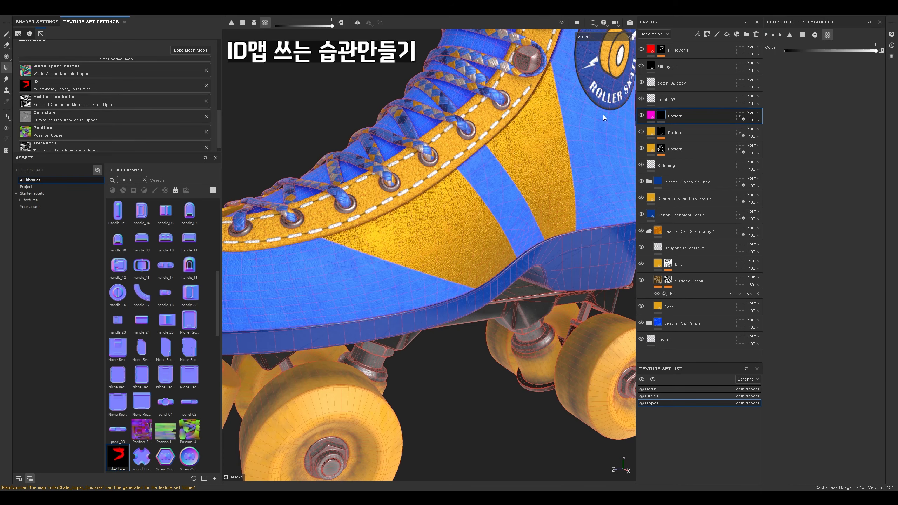
pyautogui.rightClick(660, 117)
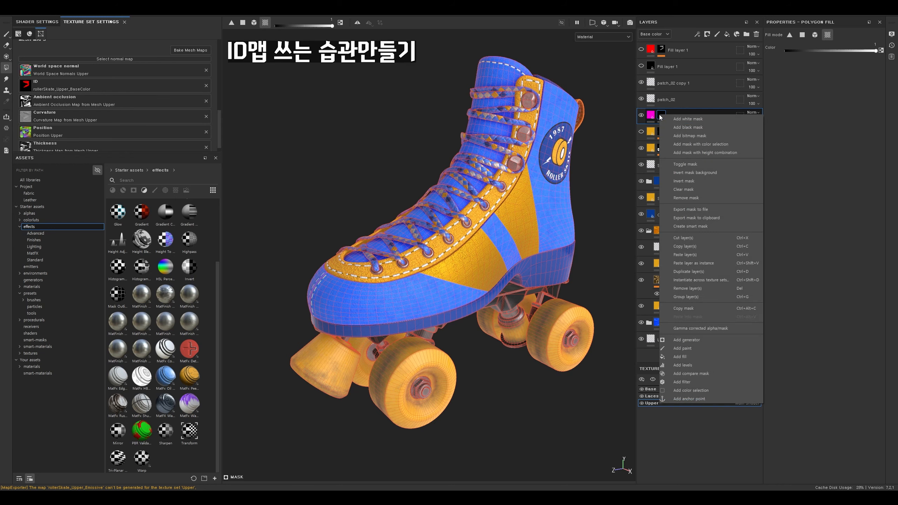
pyautogui.click(694, 391)
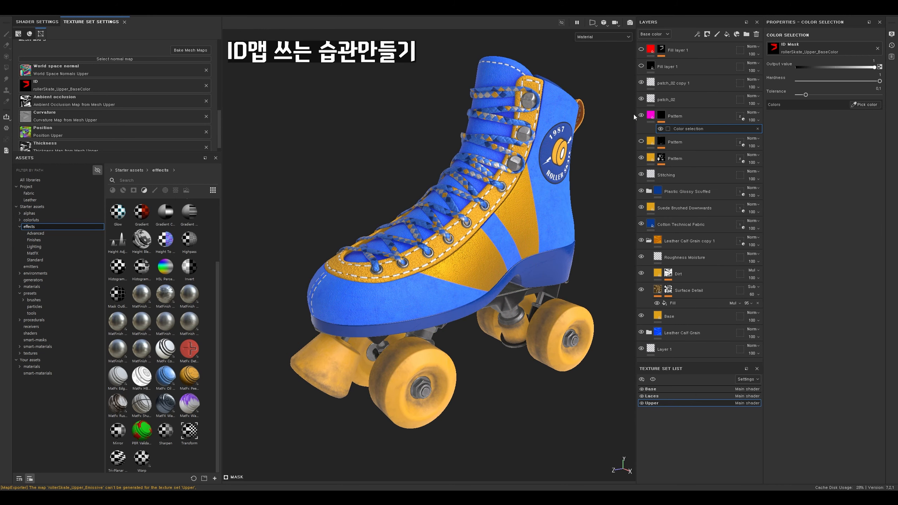
pyautogui.click(867, 105)
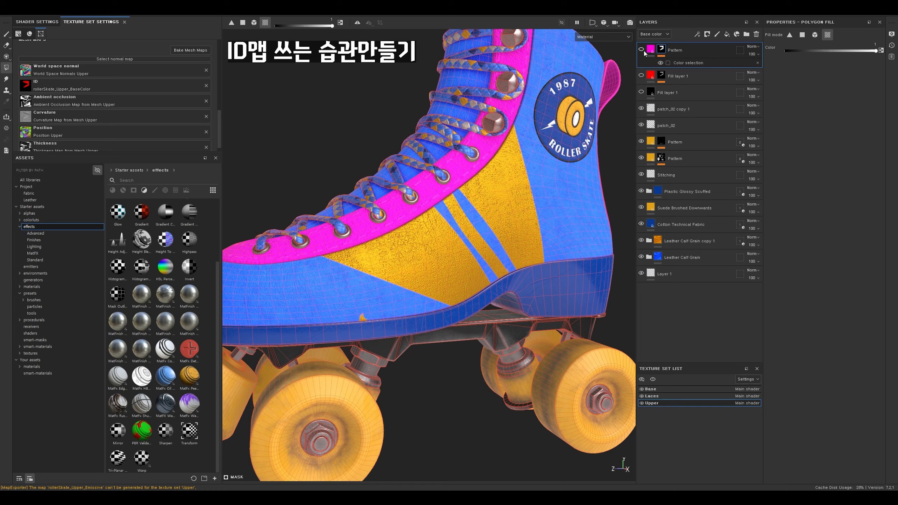
# Reset the magenta Pattern layer's mask to an empty one and add a paint effect for painting on the boot.
pyautogui.rightClick(661, 49)
pyautogui.click(664, 53)
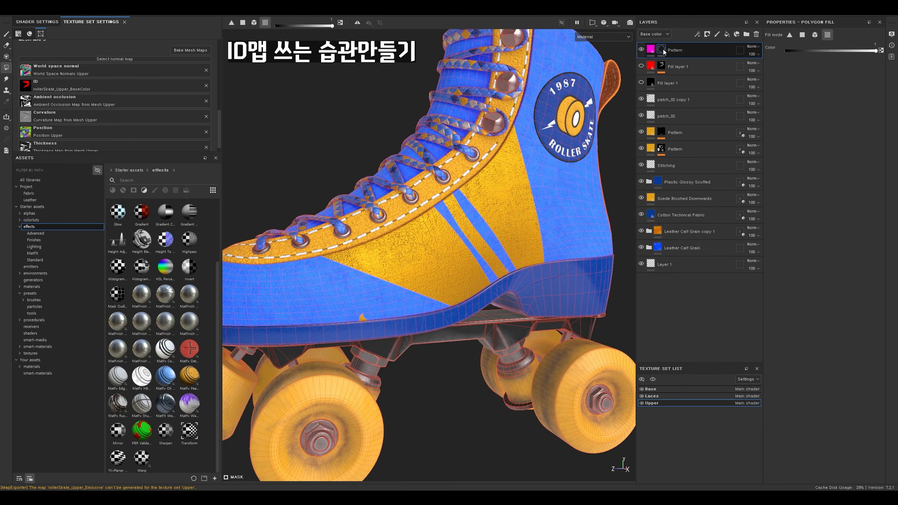
pyautogui.rightClick(662, 49)
pyautogui.click(698, 283)
pyautogui.scroll(-2, 508, 198)
pyautogui.moveTo(502, 173)
pyautogui.keyDown('alt'); pyautogui.mouseDown()
pyautogui.moveTo(531, 183)
pyautogui.moveTo(497, 154)
pyautogui.moveTo(519, 123)
pyautogui.mouseUp(); pyautogui.keyUp('alt')
pyautogui.click(491, 164)
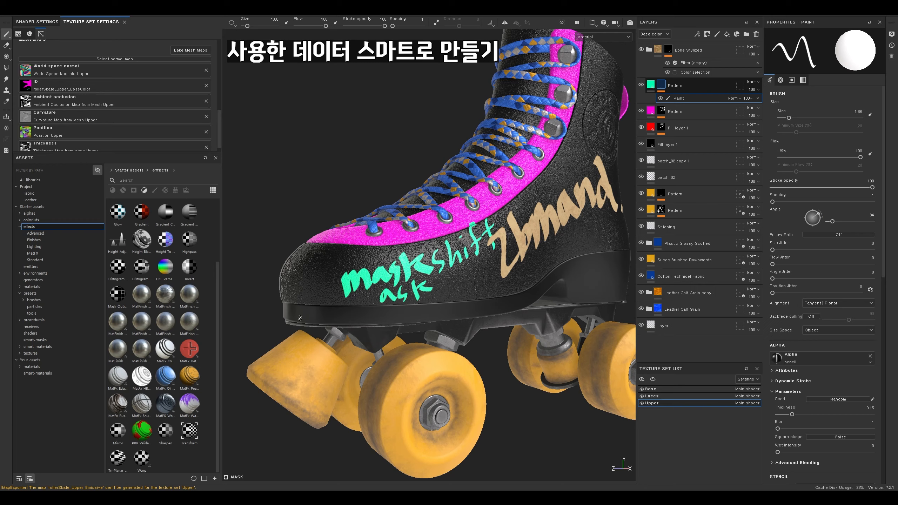
# Browse the smart materials, delete the empty filter from the Bone Stylized mask, and add a paint effect above its color selection.
pyautogui.click(37, 346)
pyautogui.moveTo(174, 301)
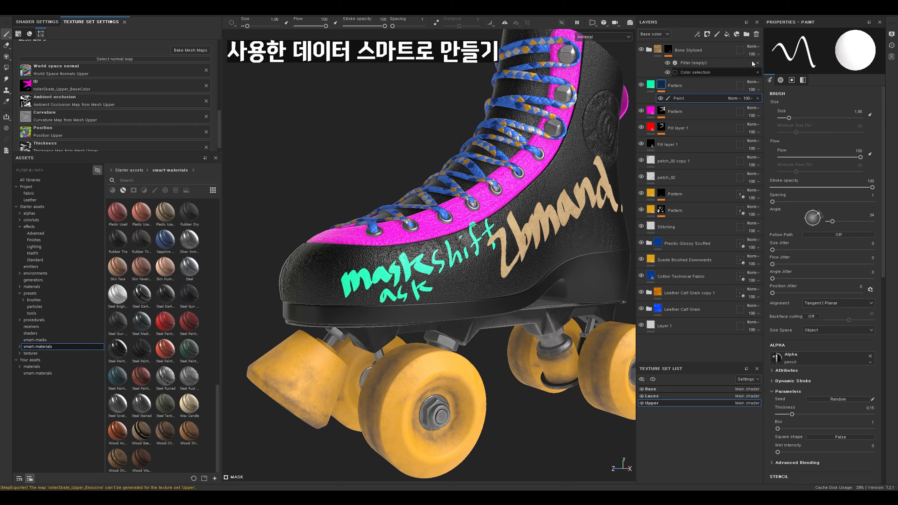
pyautogui.click(674, 64)
pyautogui.press('Delete')
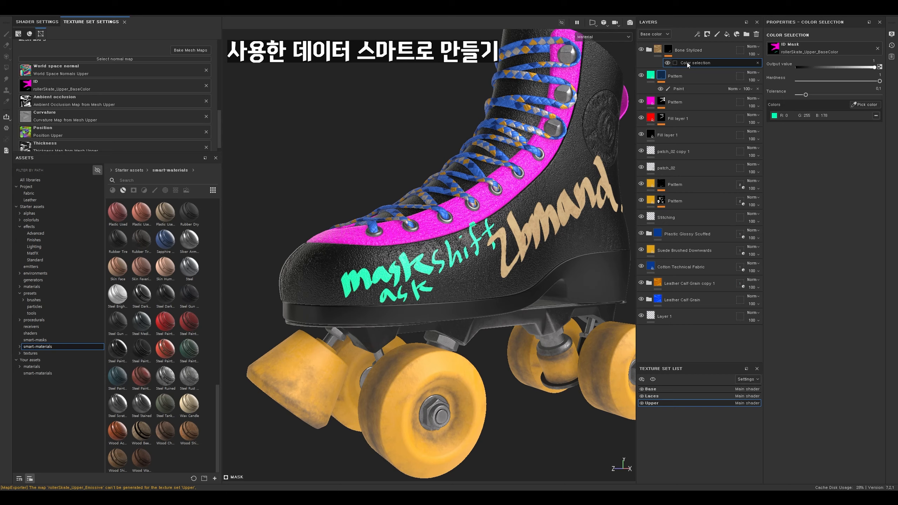
pyautogui.rightClick(667, 47)
pyautogui.click(702, 283)
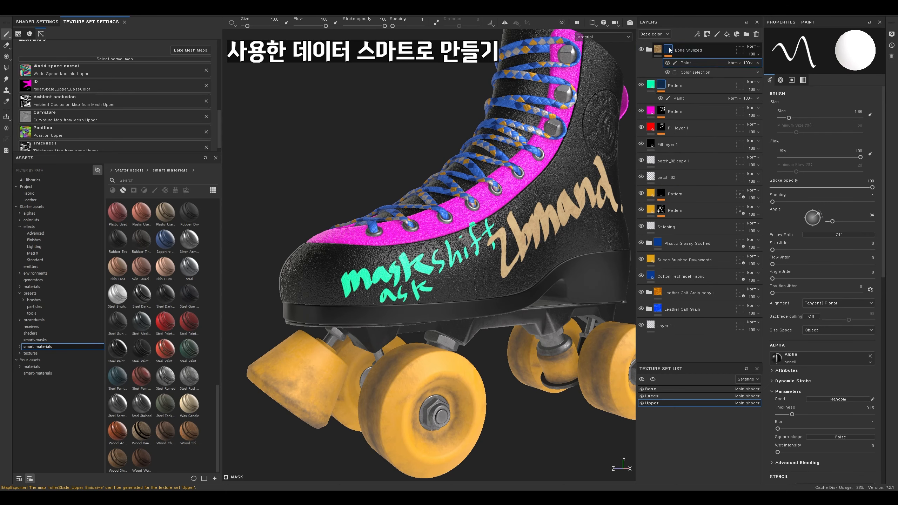
# Remove the green color from the Bone Stylized color selection and create a smart mask from that mask.
pyautogui.click(695, 72)
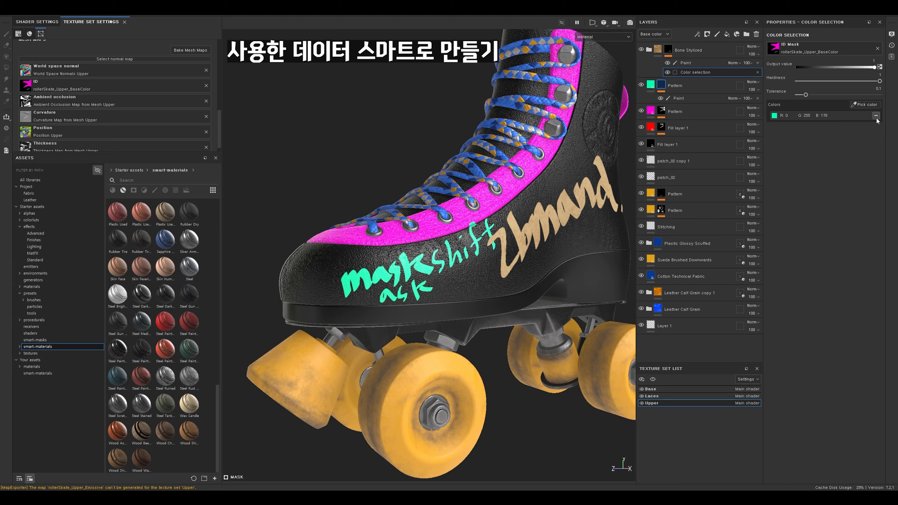
pyautogui.click(875, 116)
pyautogui.click(666, 43)
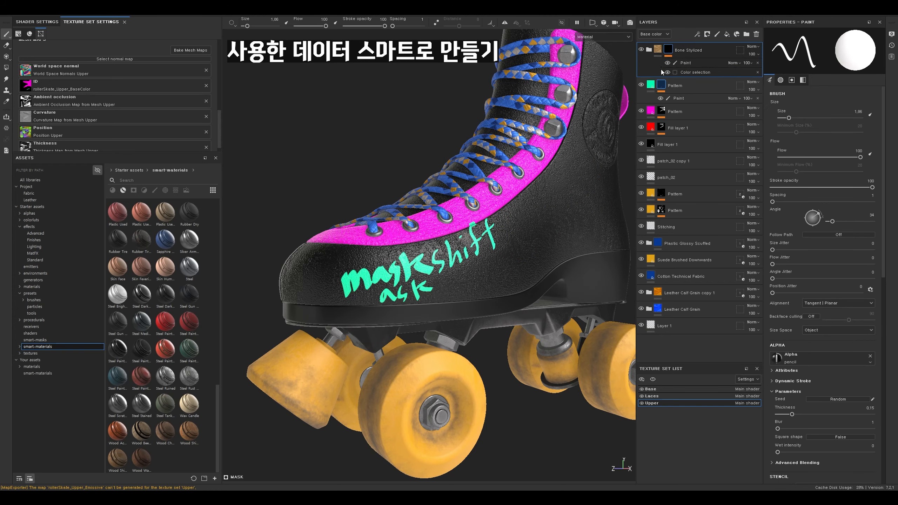
pyautogui.rightClick(669, 50)
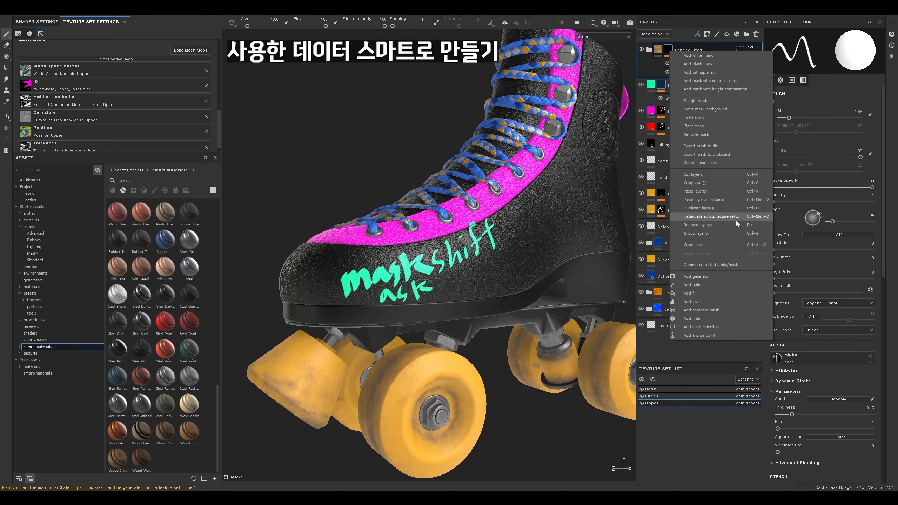
pyautogui.click(704, 163)
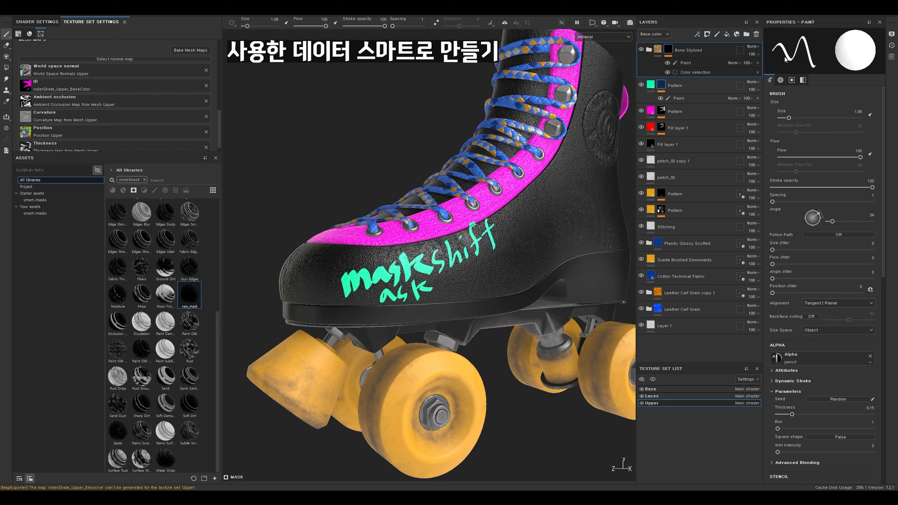
# Delete the paint and color selection effects from the Bone Stylized mask and rename the new smart mask as a_colorselec.
pyautogui.click(758, 62)
pyautogui.click(758, 63)
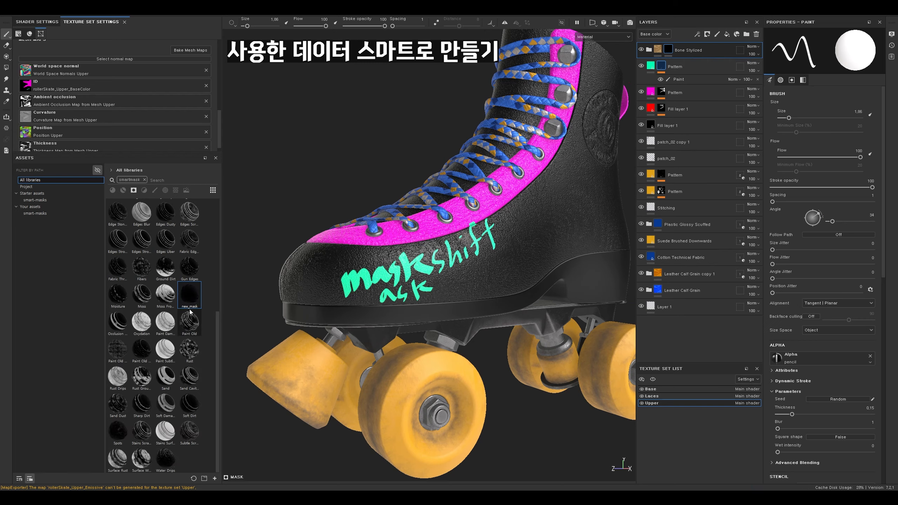
pyautogui.rightClick(191, 306)
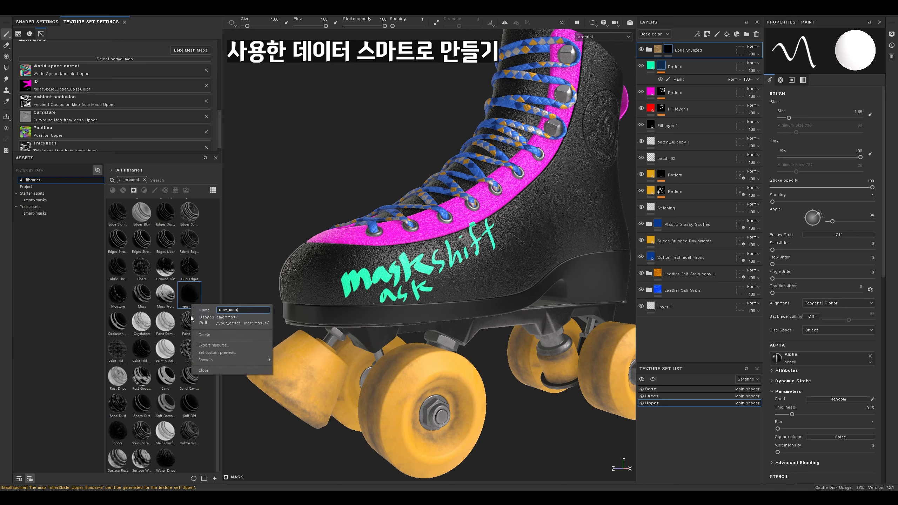
pyautogui.press('BackSpace')
pyautogui.press('BackSpace')
pyautogui.press('BackSpace')
pyautogui.press('BackSpace')
pyautogui.press('BackSpace')
pyautogui.press('BackSpace')
pyautogui.press('BackSpace')
pyautogui.write('a_colorselec')
pyautogui.press('Return')
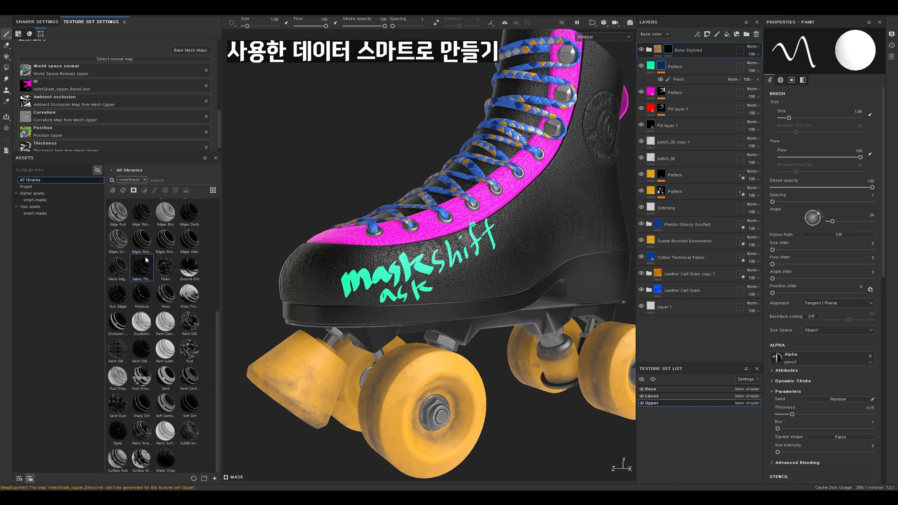
# Apply the a_colorselec smart mask to the Bone Stylized folder and open its color selection effect.
pyautogui.scroll(5, 117, 217)
pyautogui.moveTo(118, 217)
pyautogui.mouseDown()
pyautogui.moveTo(672, 22)
pyautogui.moveTo(669, 46)
pyautogui.mouseUp()
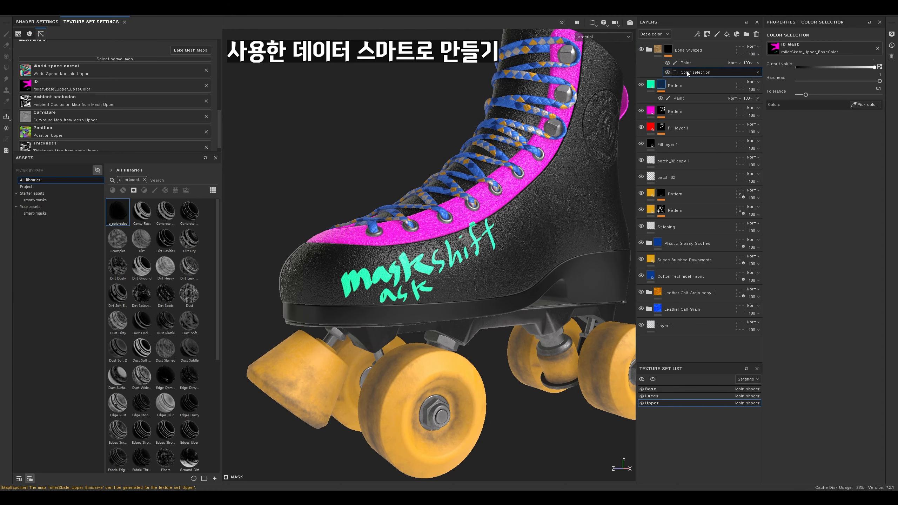
pyautogui.click(686, 66)
pyautogui.click(694, 72)
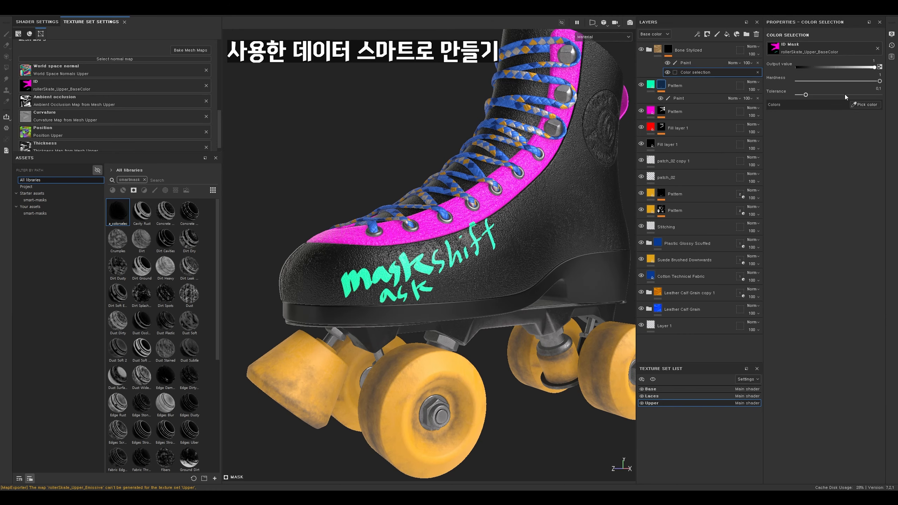
# Try picking the green lettering area for the Bone Stylized color selection and remove the picked color again.
pyautogui.click(866, 104)
pyautogui.click(525, 230)
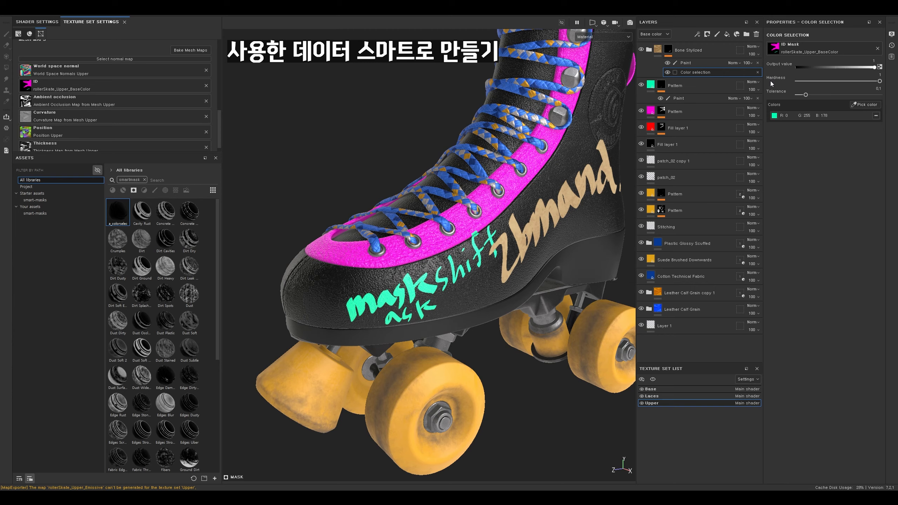
pyautogui.click(876, 116)
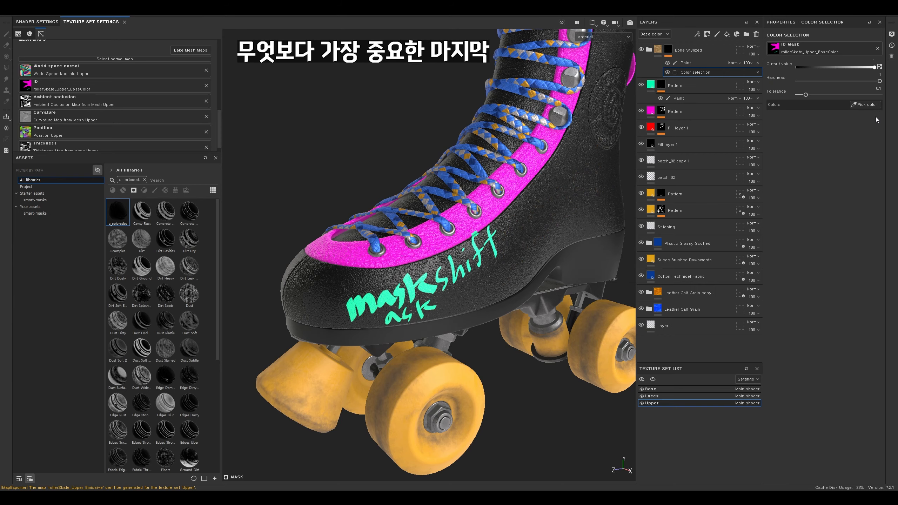